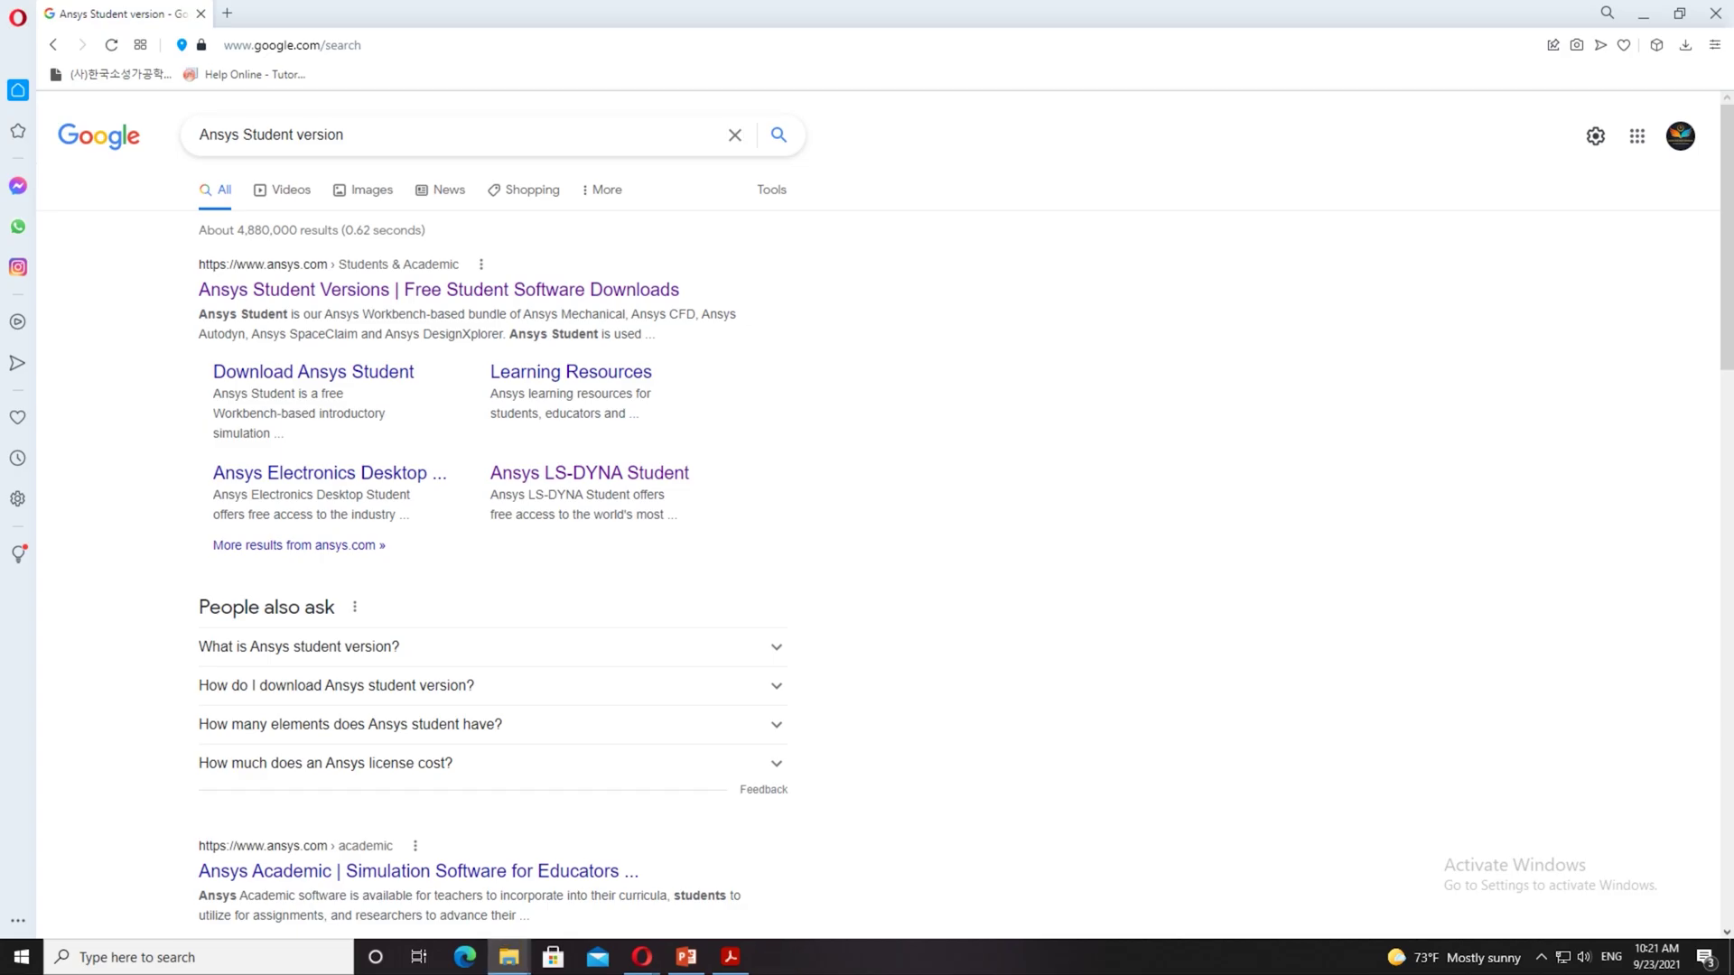
# Select the 'Ansys Student version' query text in the Google search box.
pyautogui.tripleClick(352, 140)
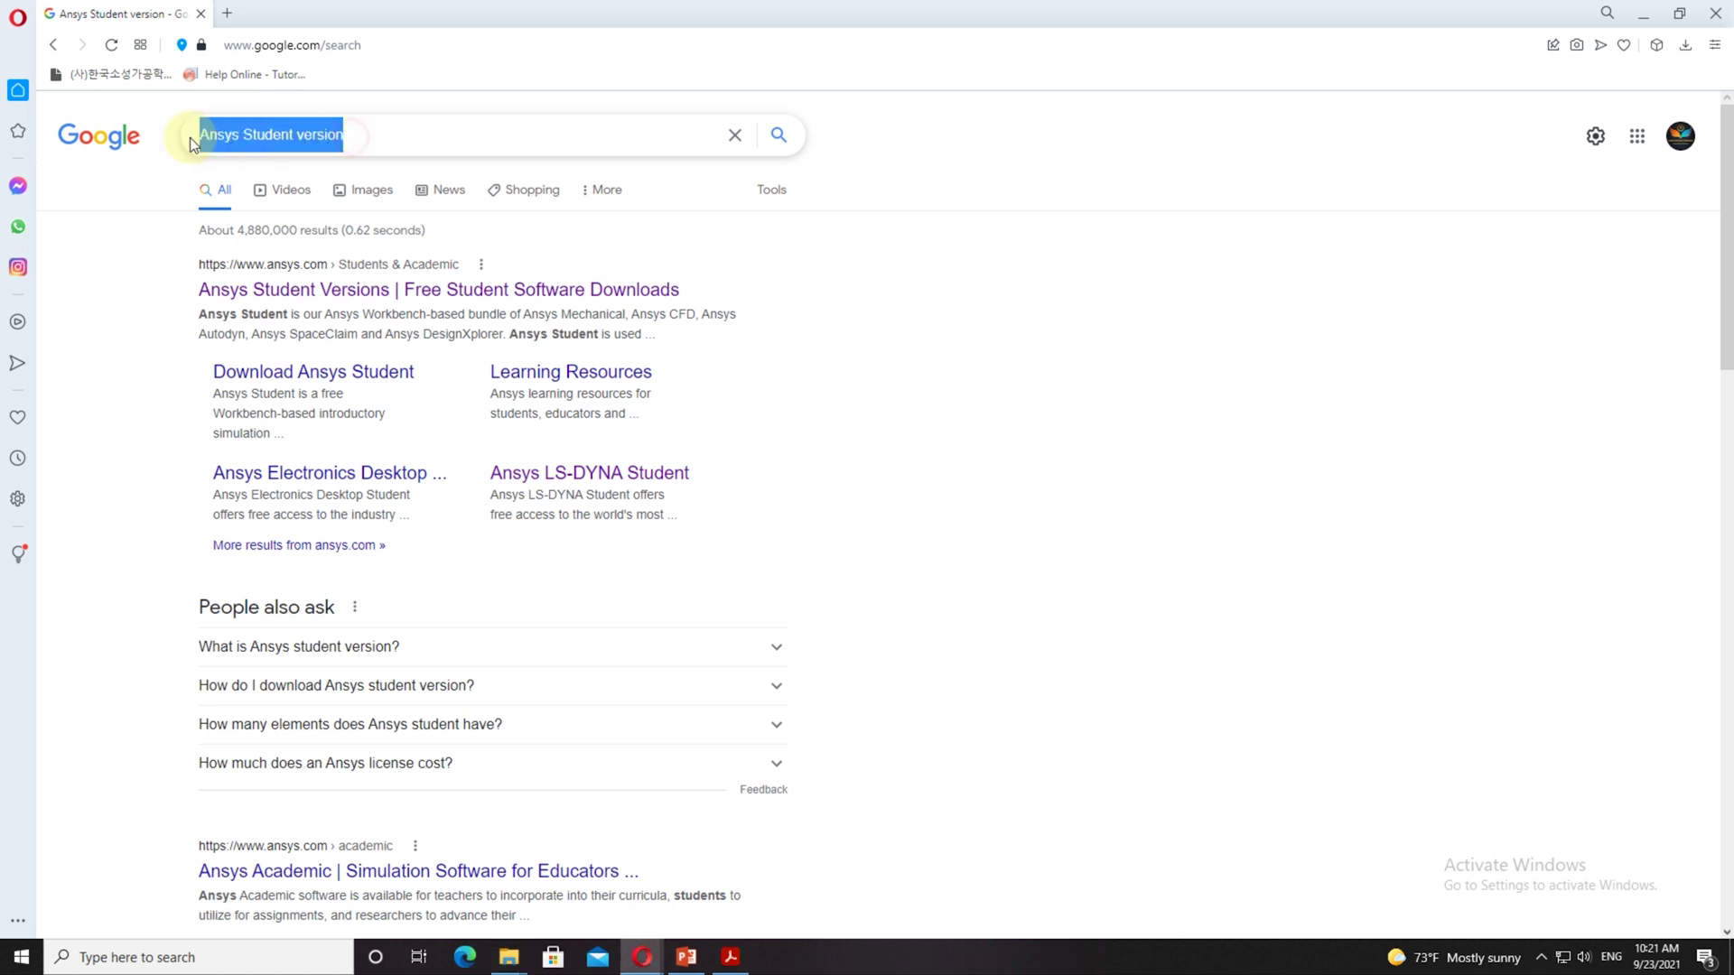
# Open the Ansys Student Versions result and go to the Ansys LS-DYNA Student download page.
pyautogui.click(979, 513)
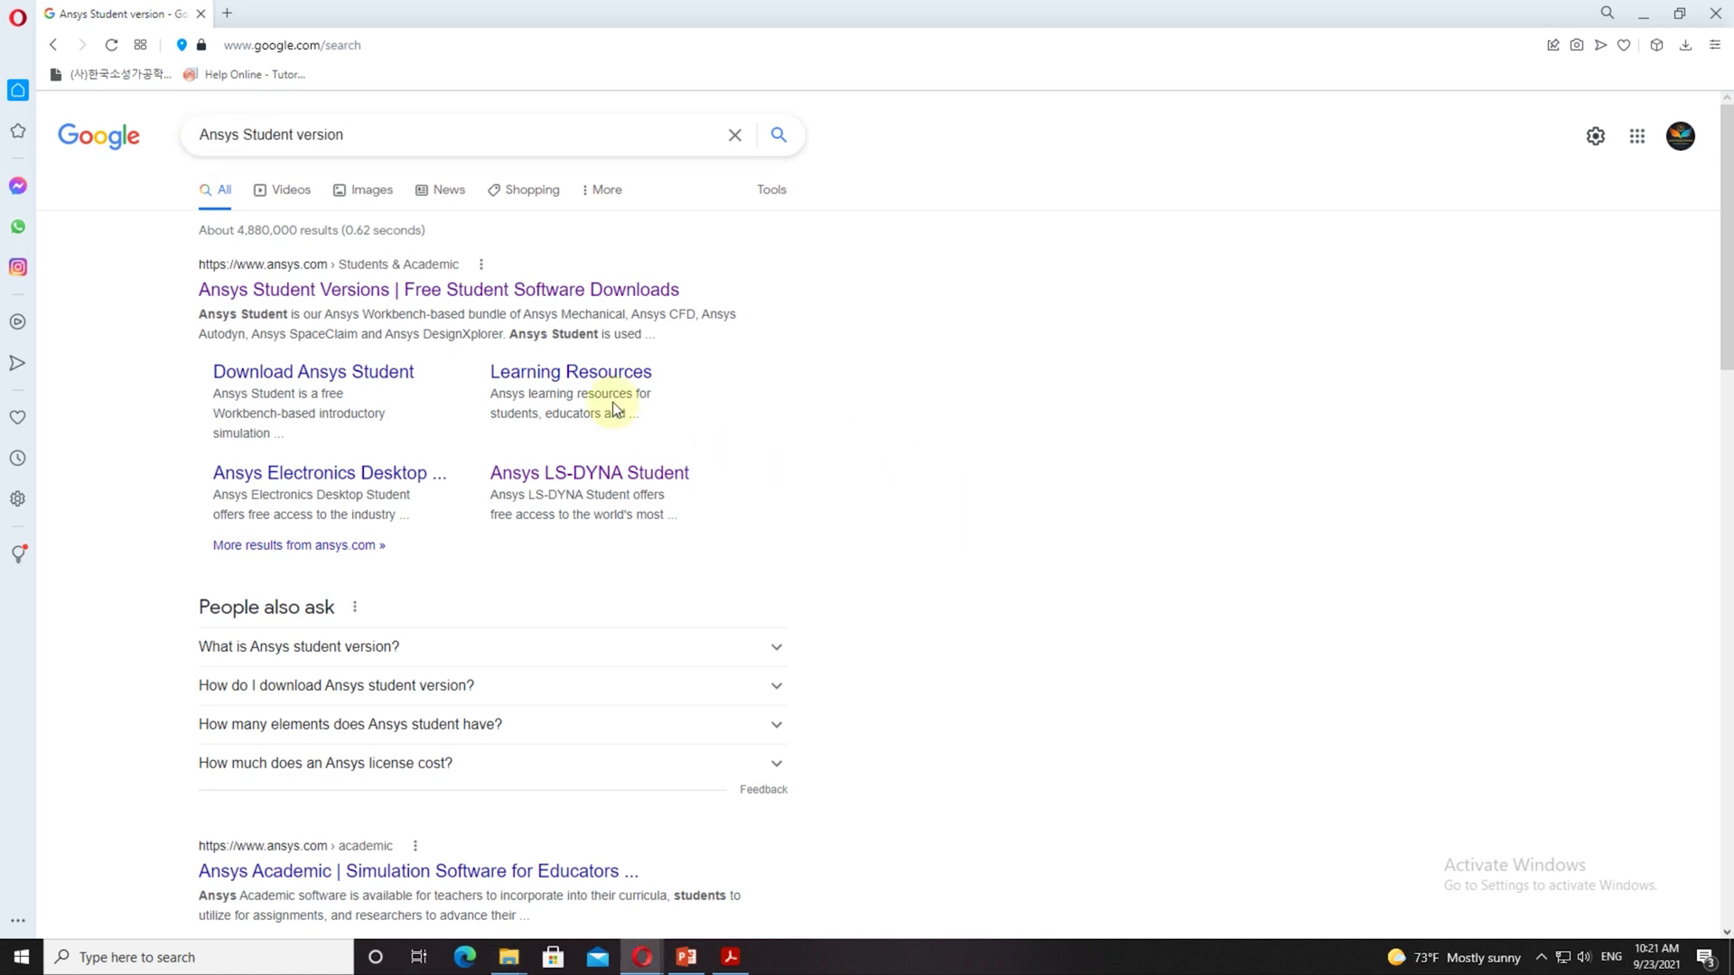
pyautogui.click(507, 294)
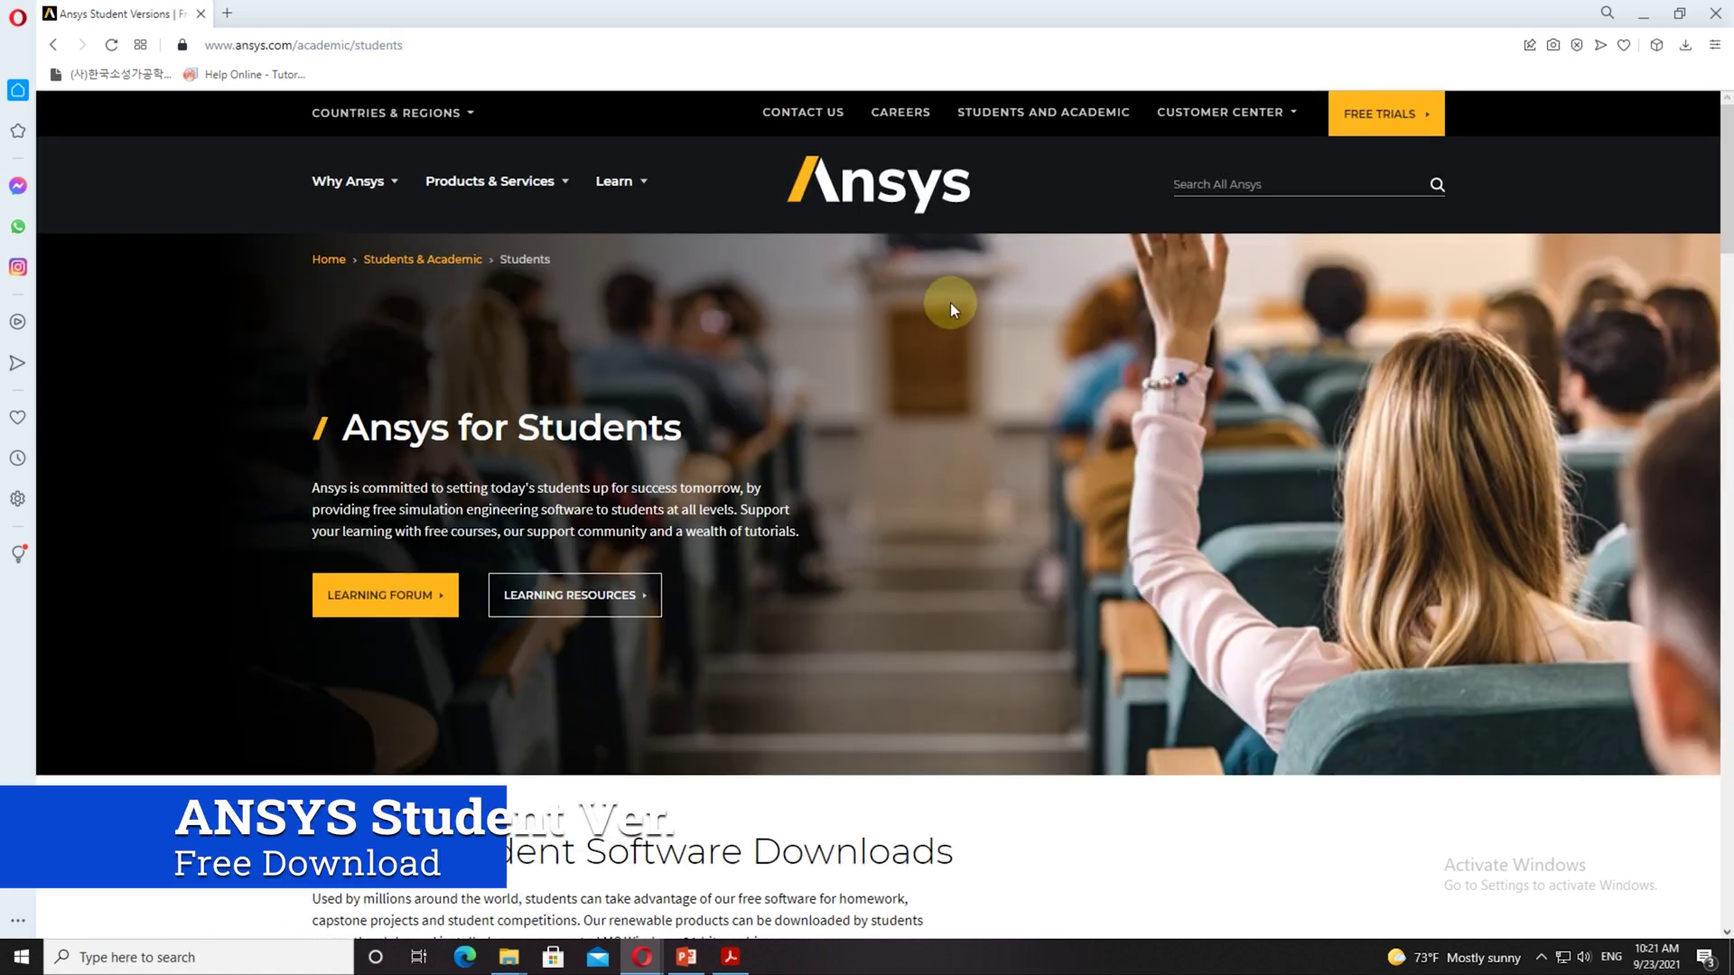
pyautogui.scroll(-8, 954, 379)
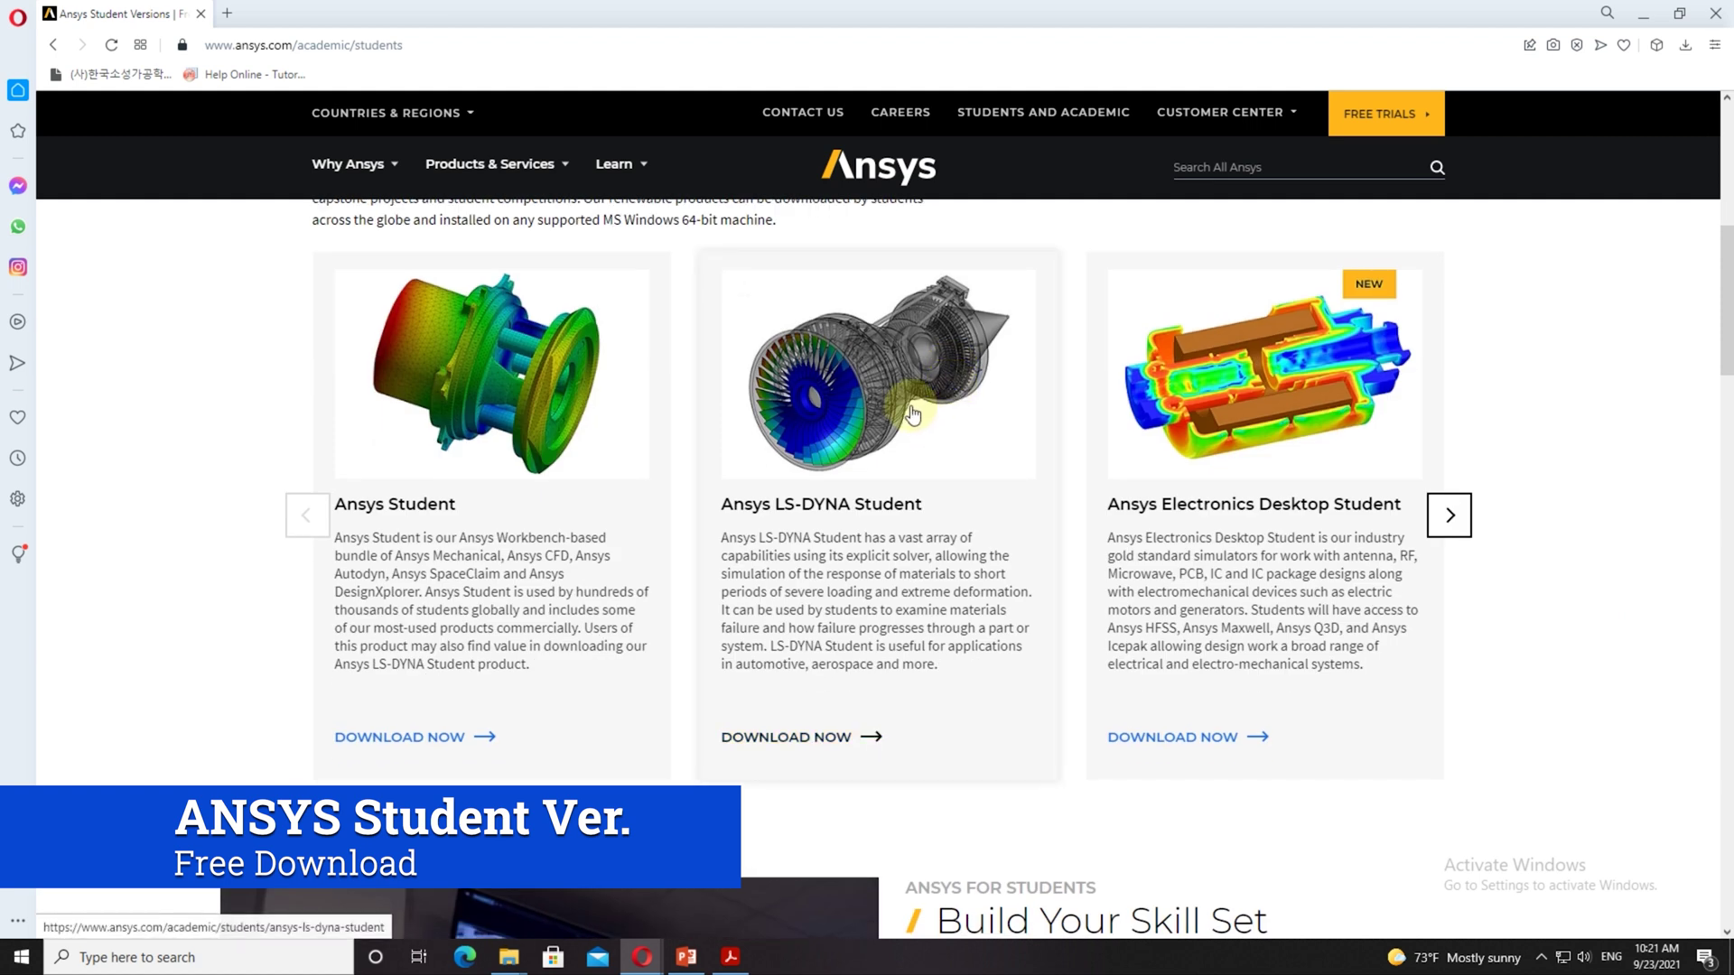
pyautogui.click(867, 370)
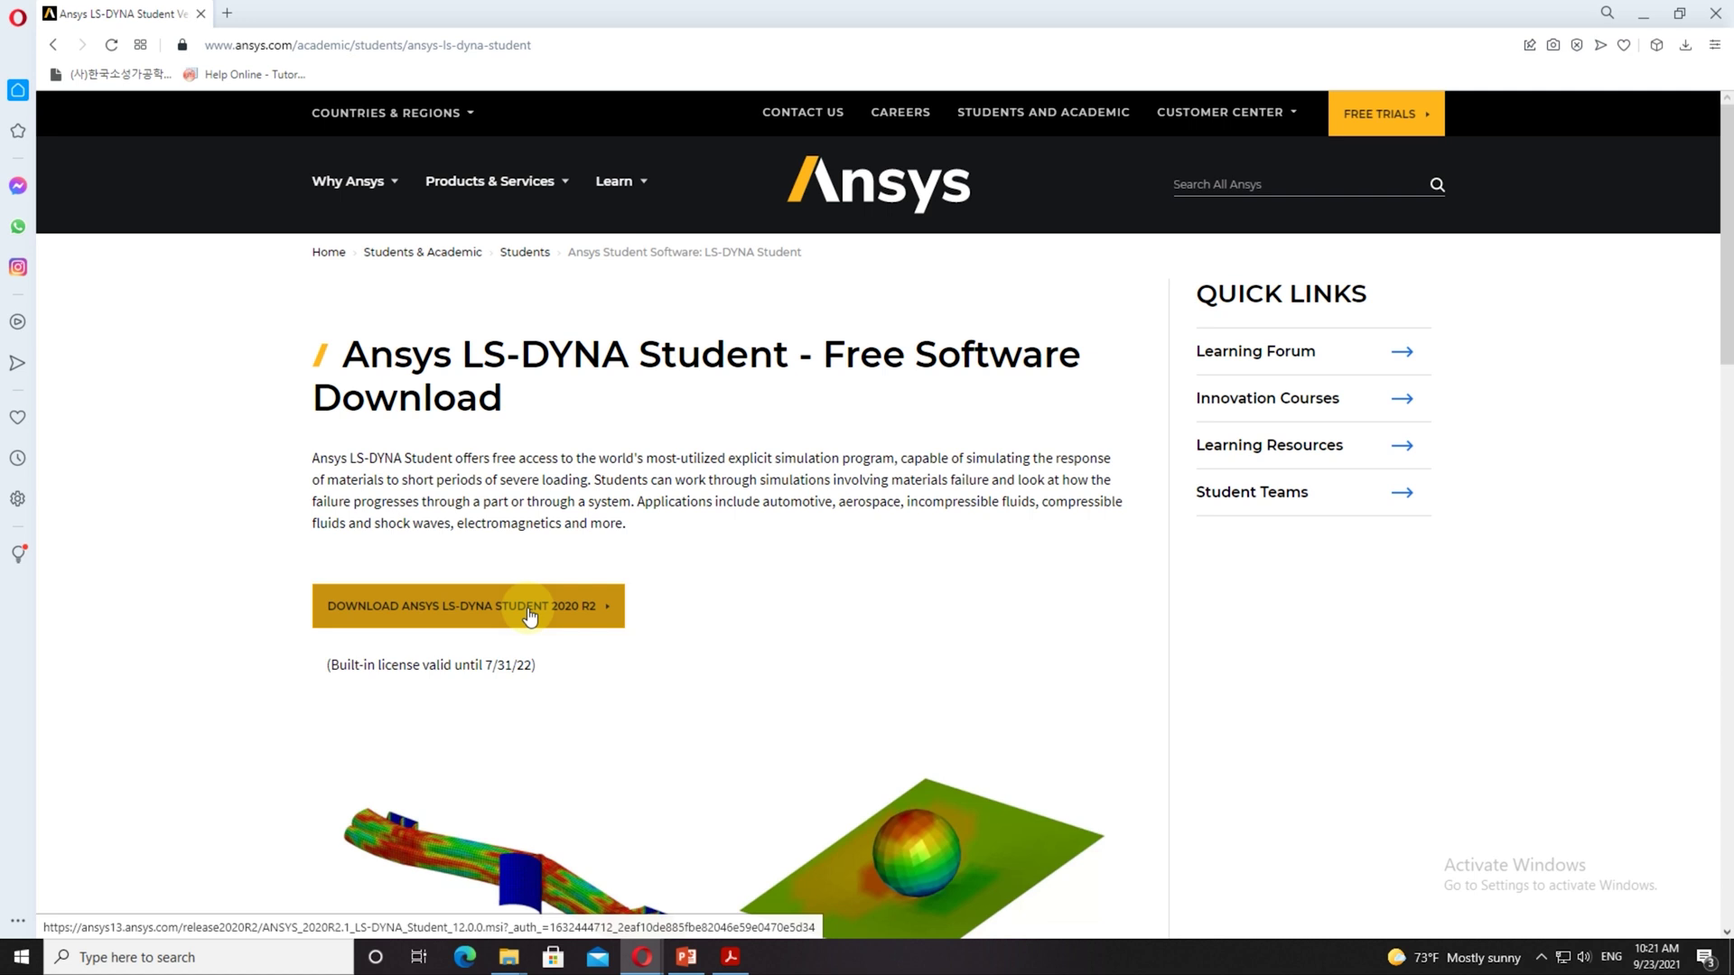
pyautogui.scroll(-6, 809, 533)
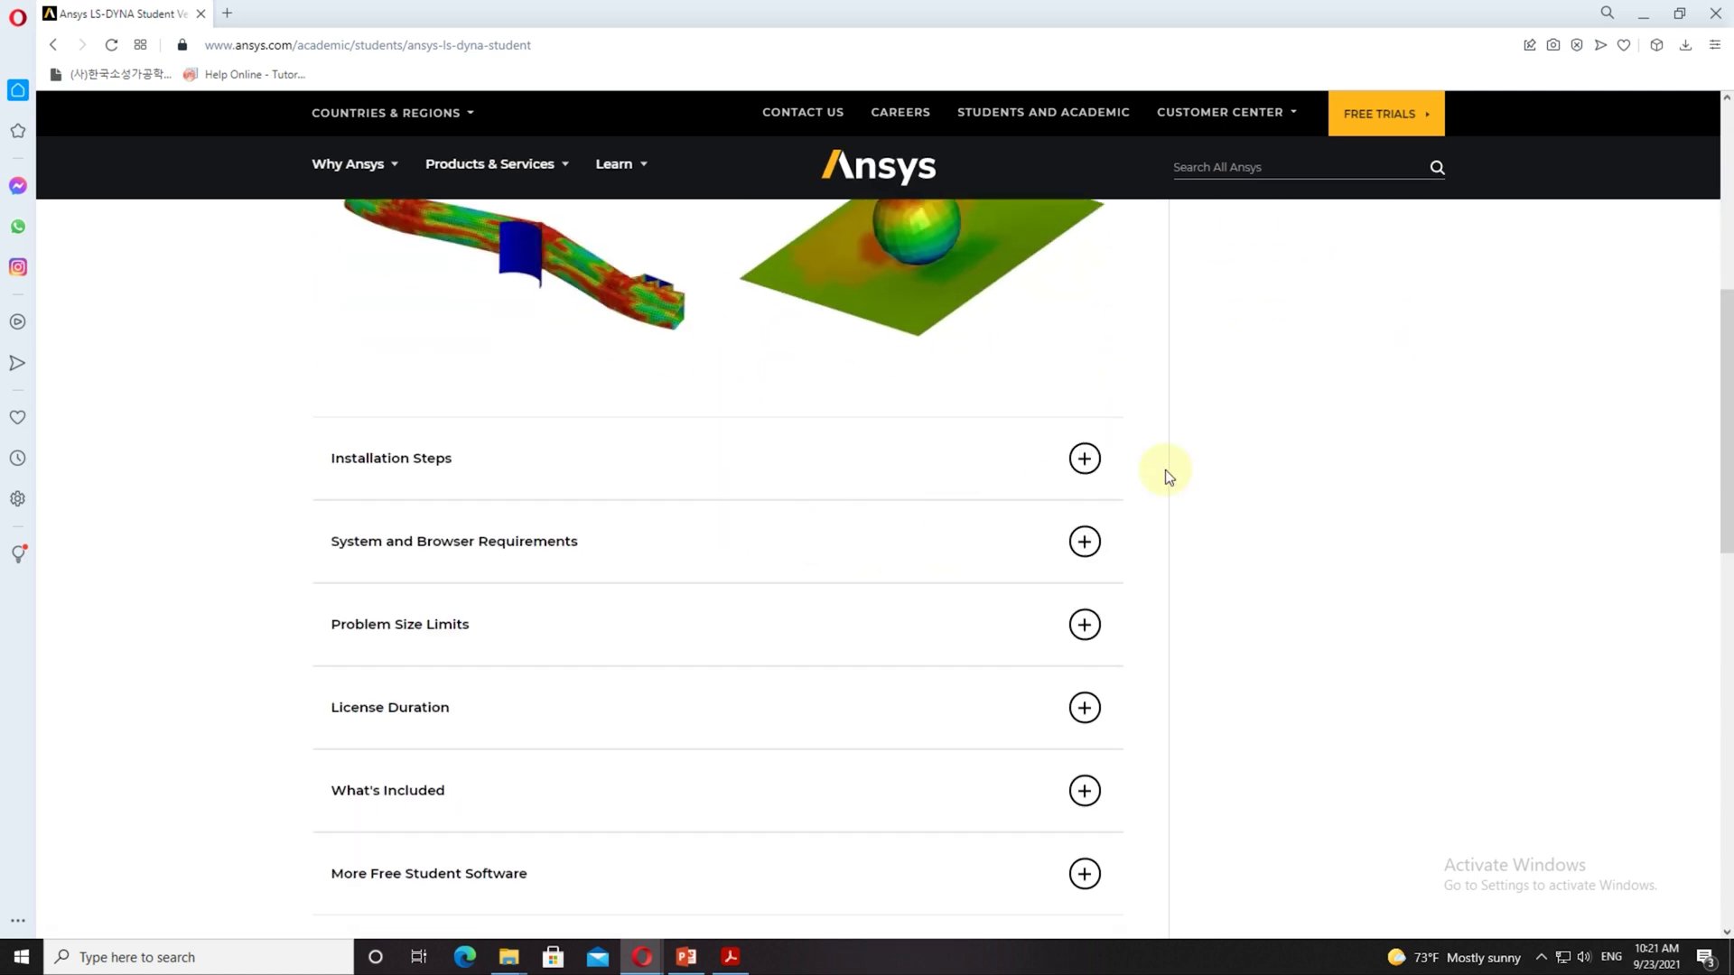
# Expand the Installation Steps section and highlight its instructions.
pyautogui.click(1084, 458)
pyautogui.scroll(-2, 997, 510)
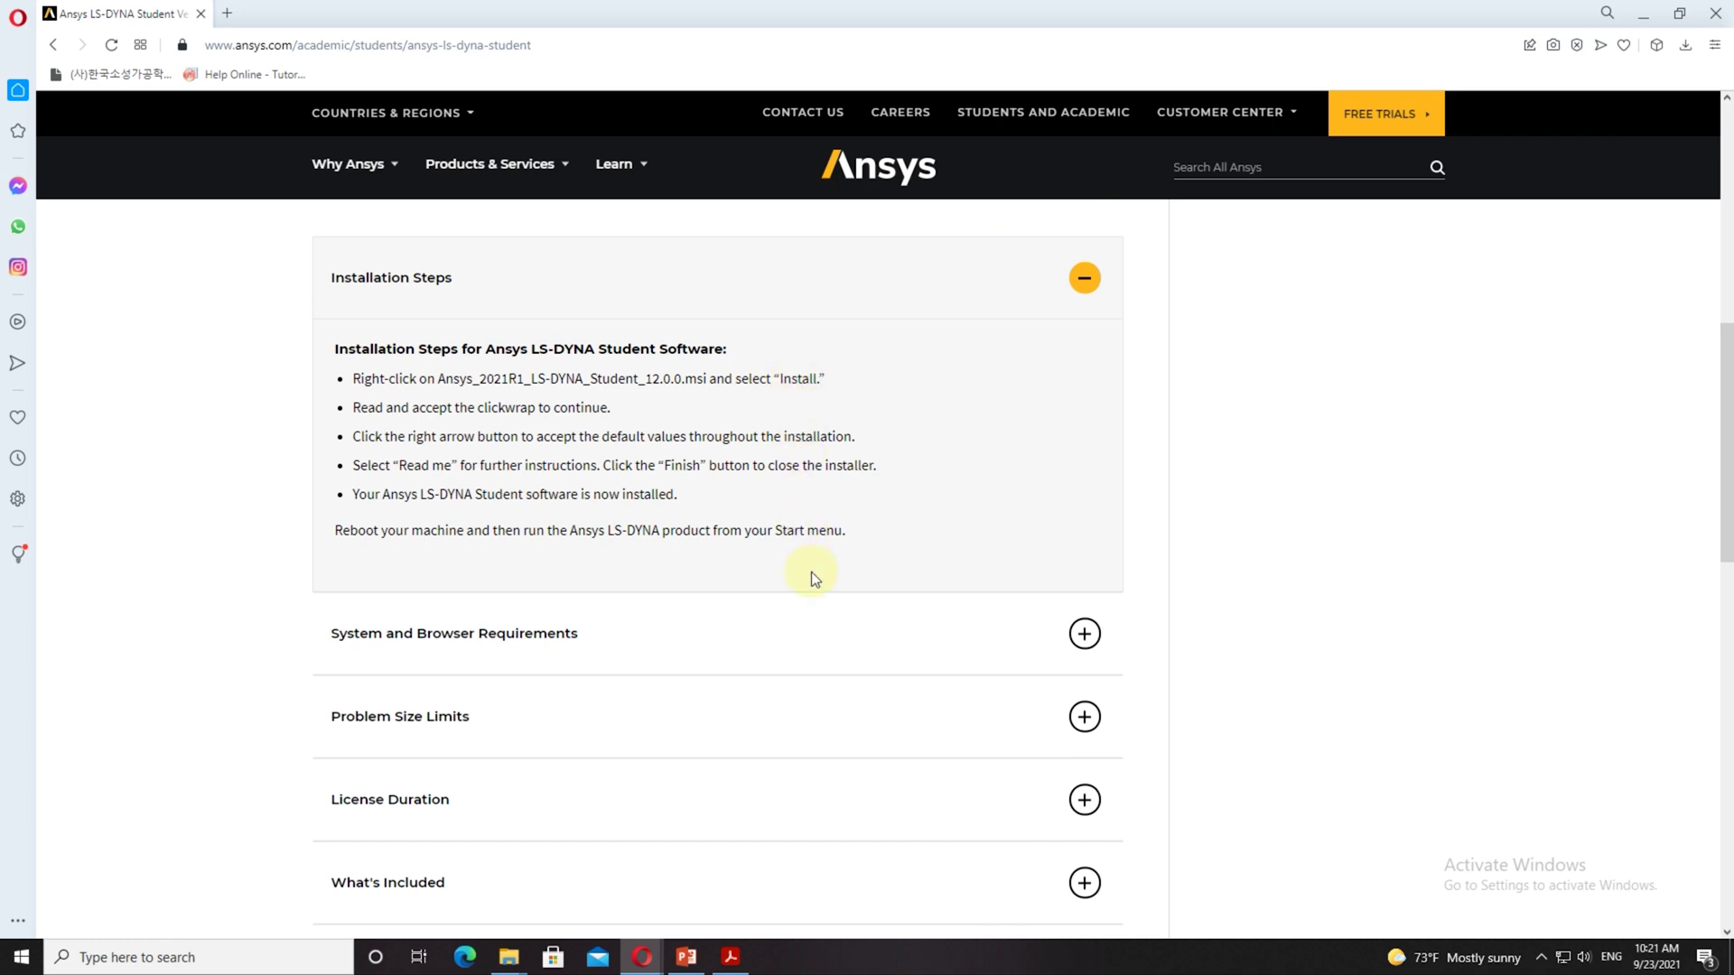
pyautogui.moveTo(335, 348); pyautogui.dragTo(760, 494)
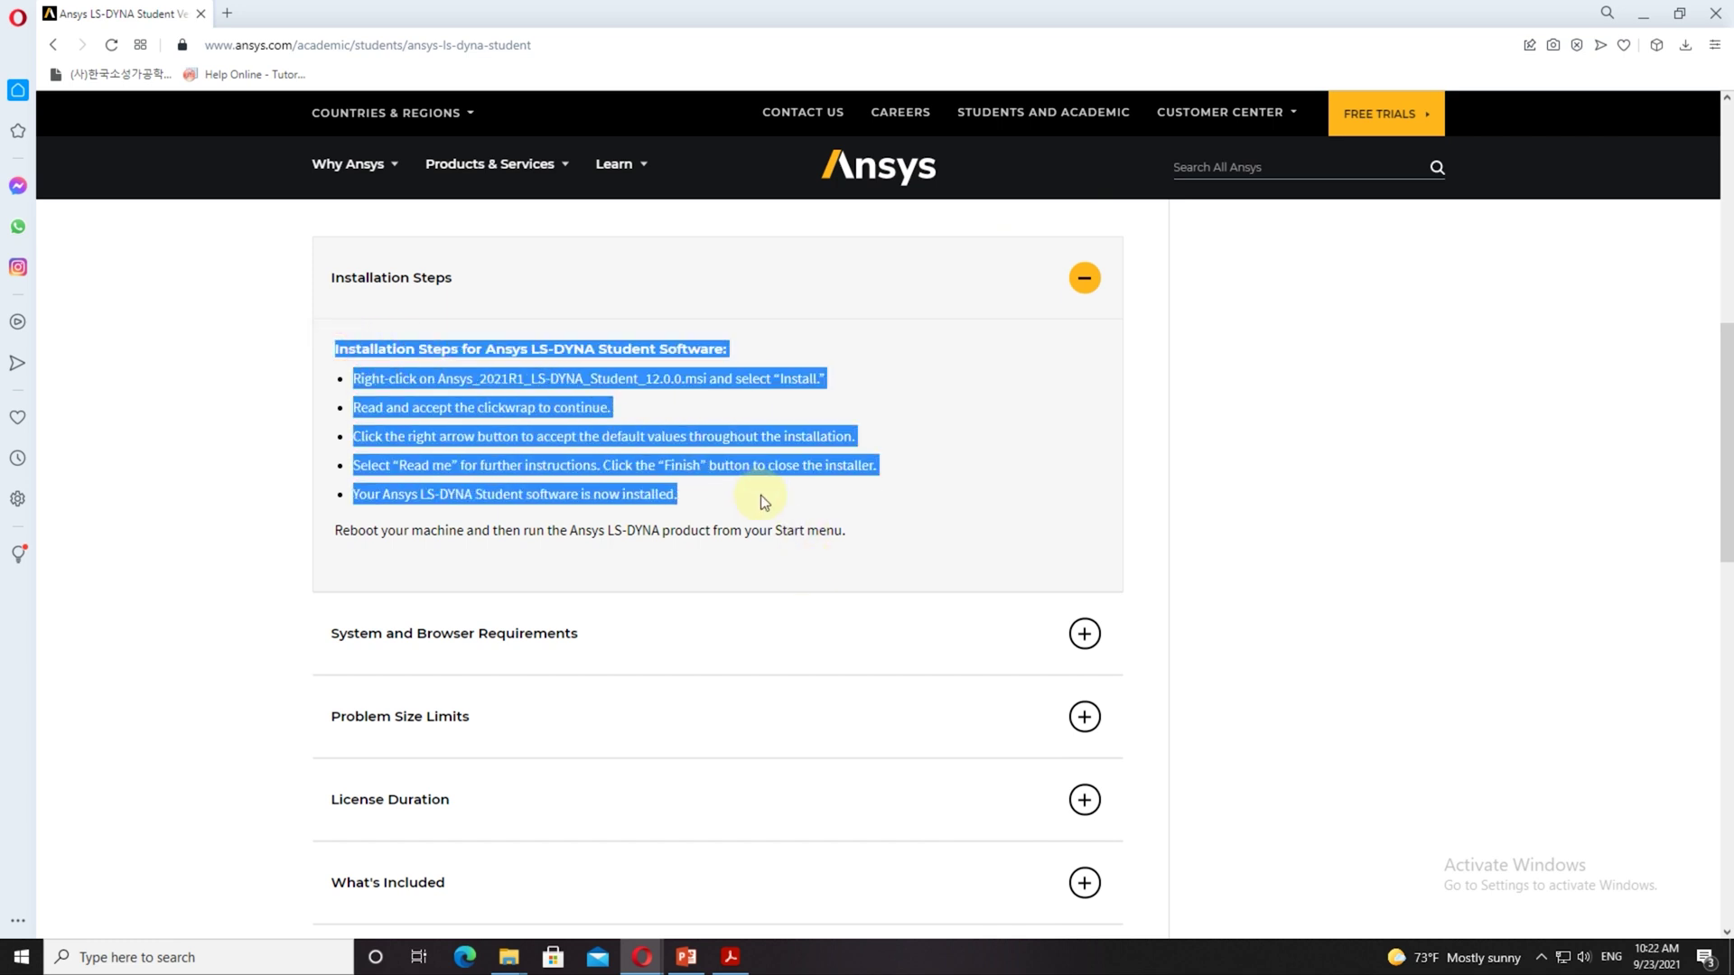
pyautogui.click(974, 527)
pyautogui.scroll(-3, 973, 529)
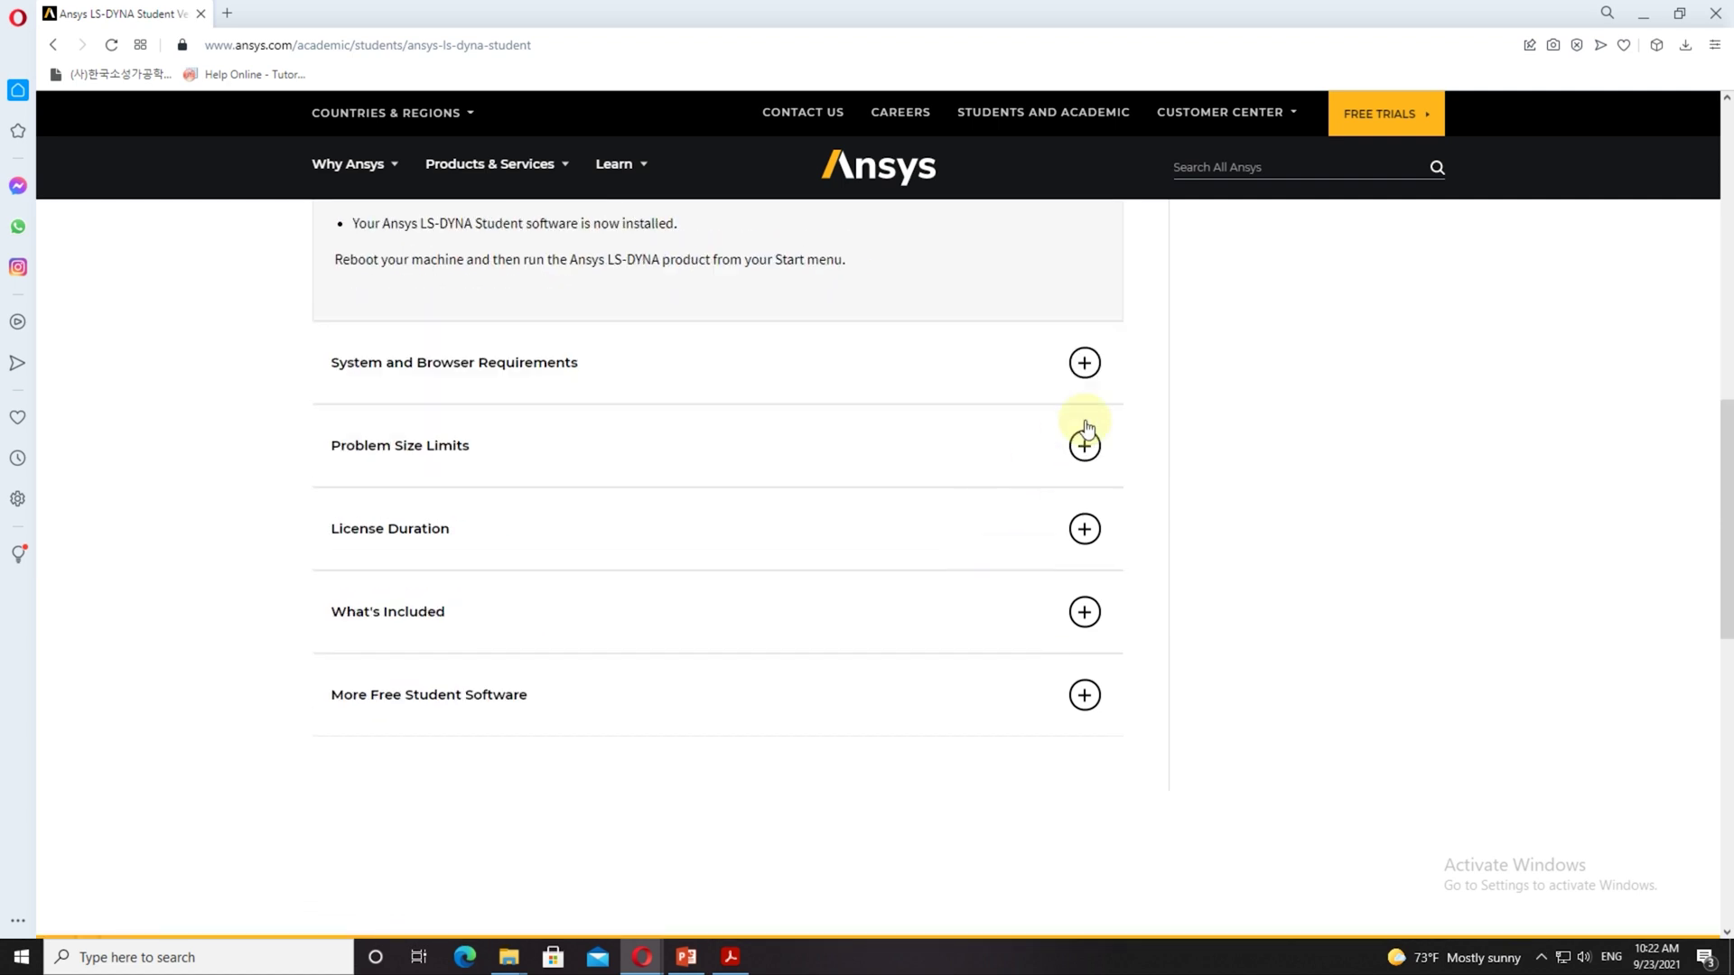
# Expand System and Browser Requirements, noting the 4 GB RAM requirement, then Problem Size Limits.
pyautogui.click(1084, 362)
pyautogui.scroll(-3, 1033, 464)
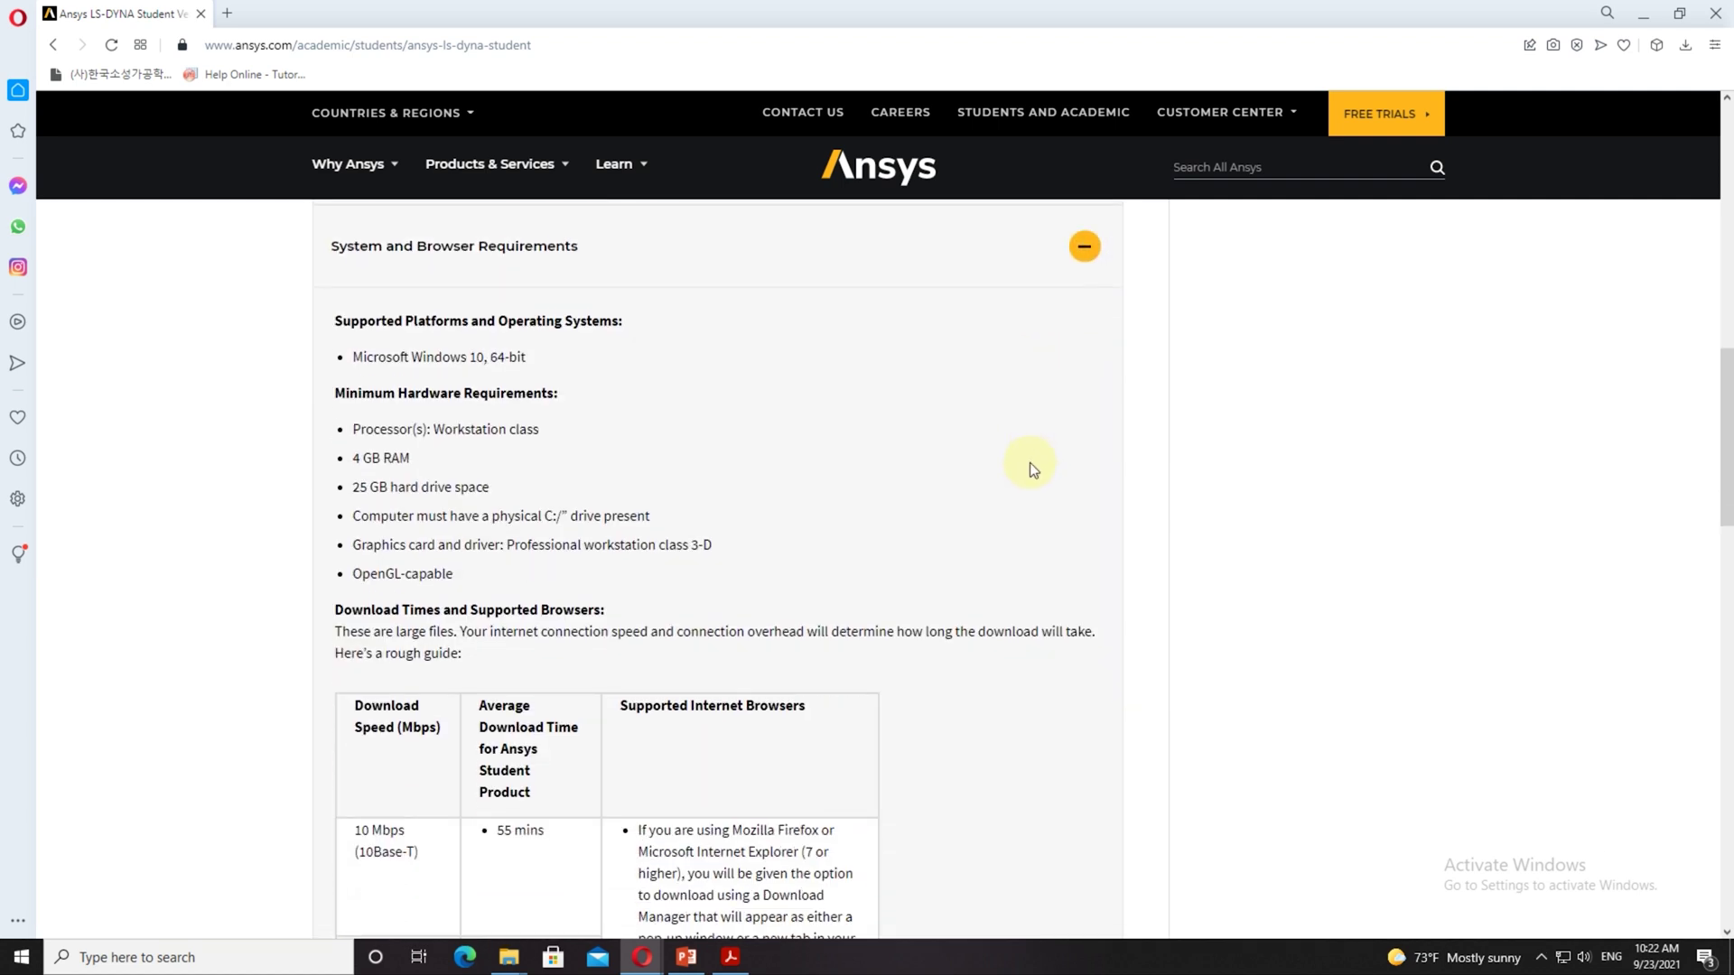
pyautogui.moveTo(346, 309); pyautogui.dragTo(384, 305)
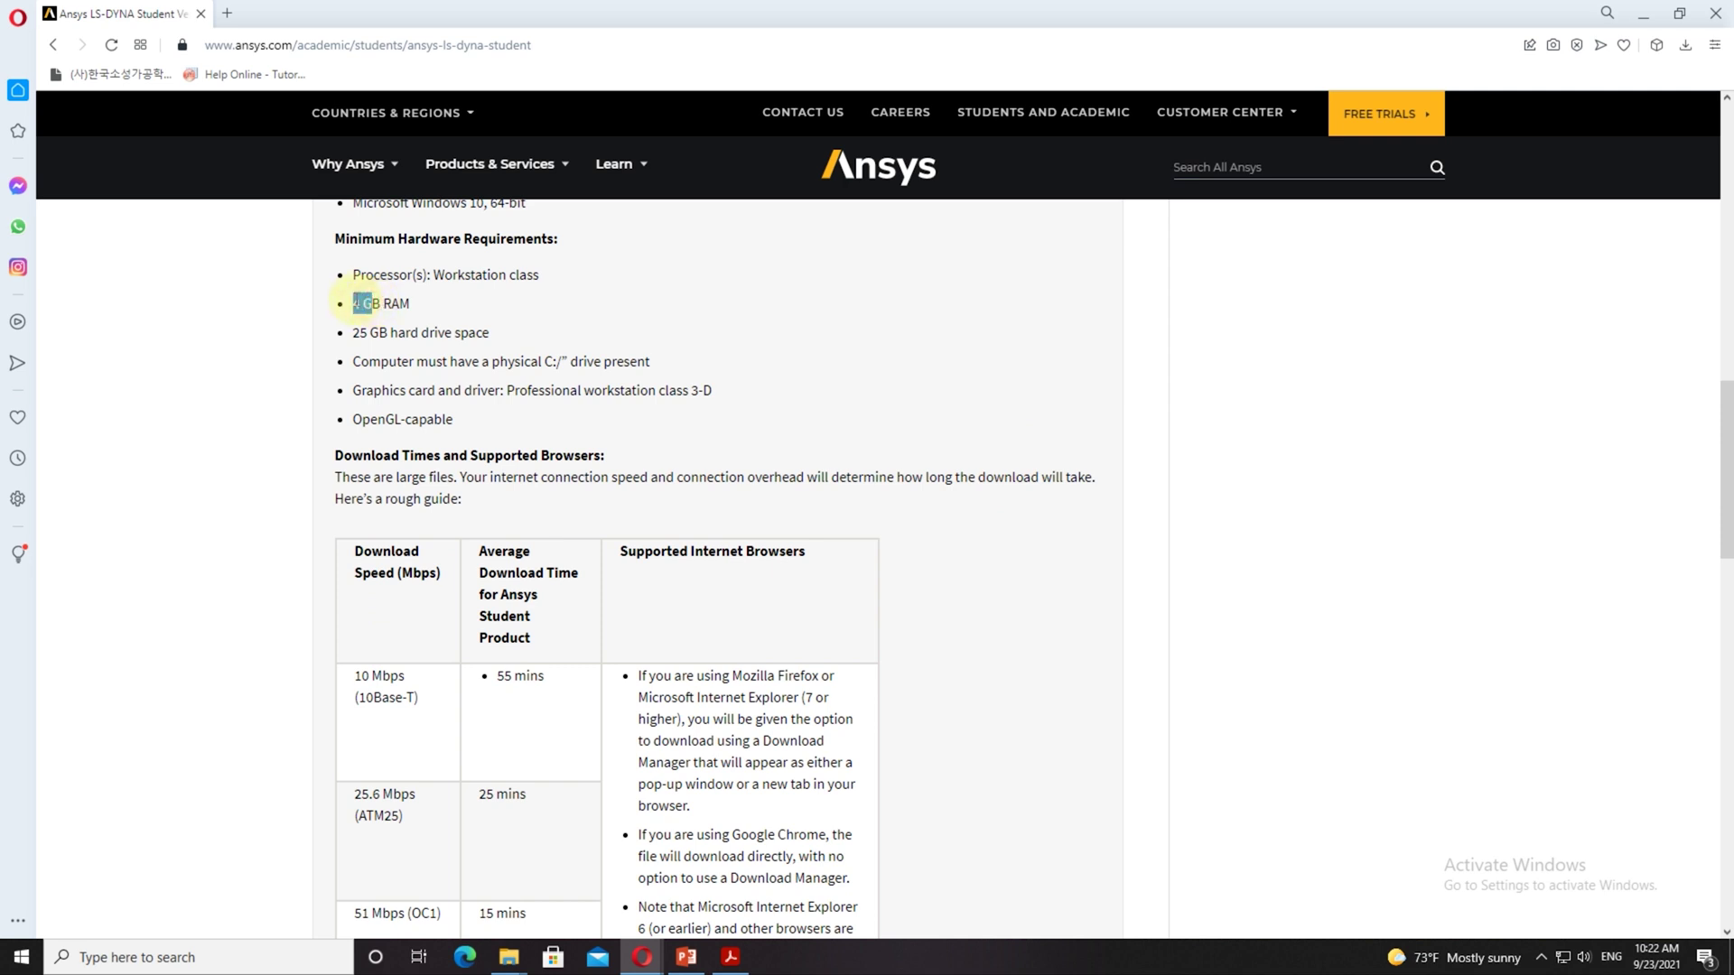
pyautogui.click(447, 302)
pyautogui.scroll(-3, 697, 441)
pyautogui.scroll(-4, 700, 443)
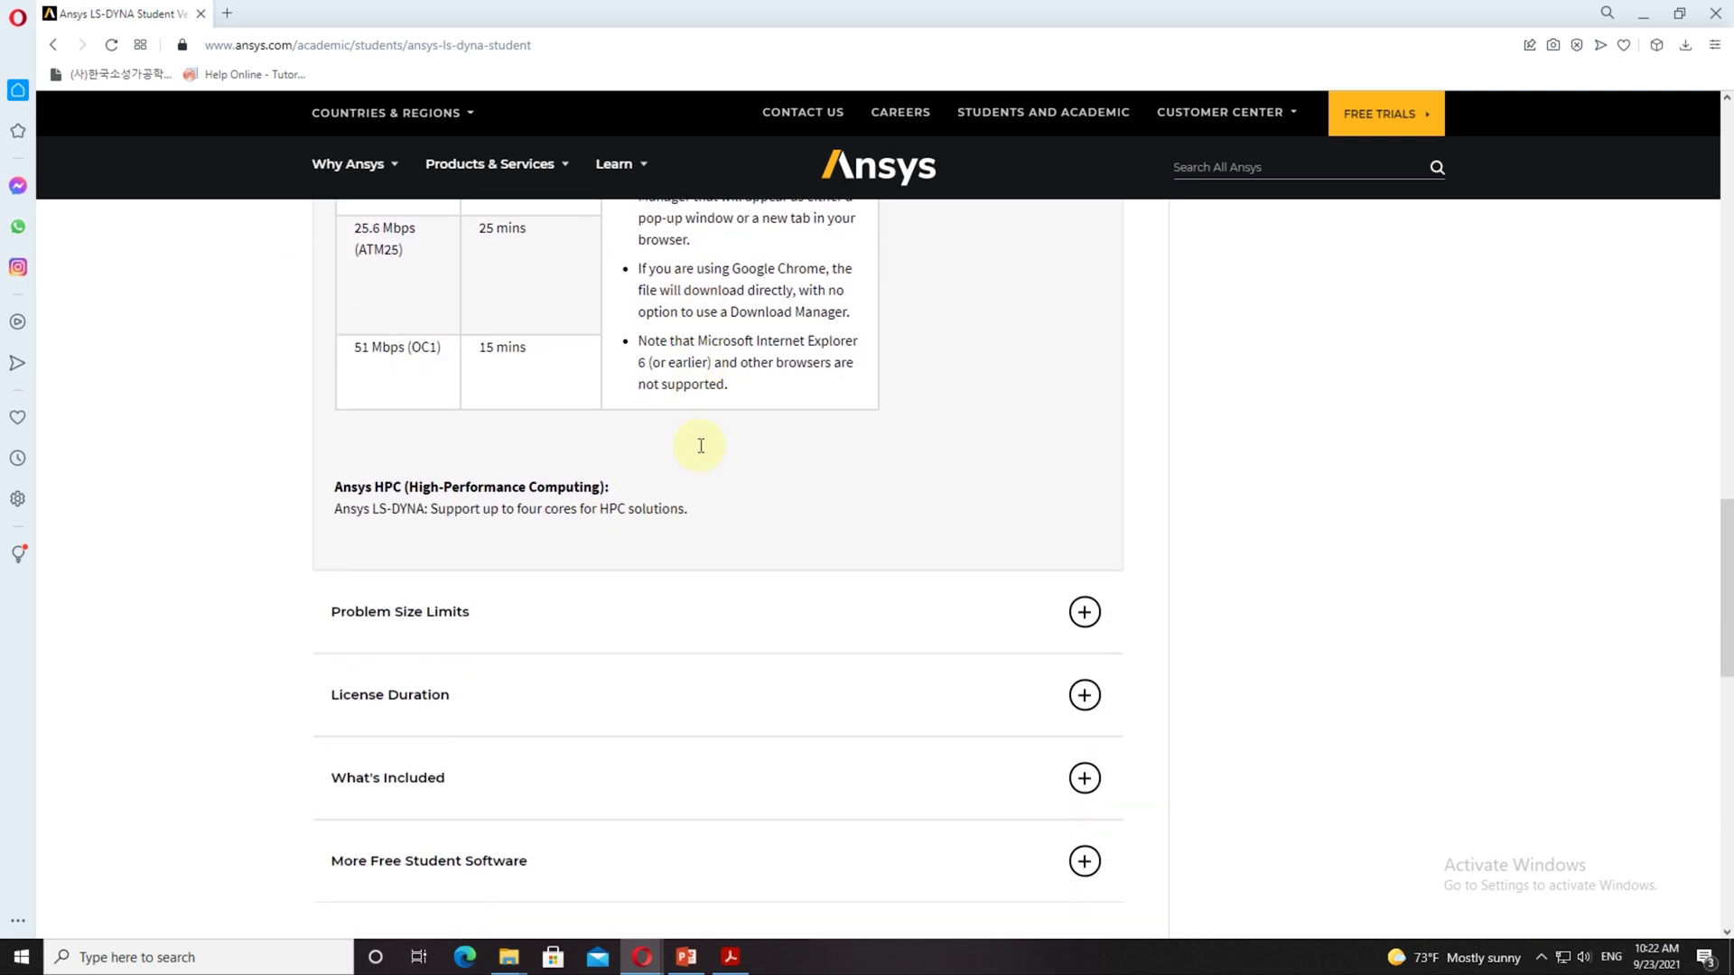
pyautogui.click(1101, 542)
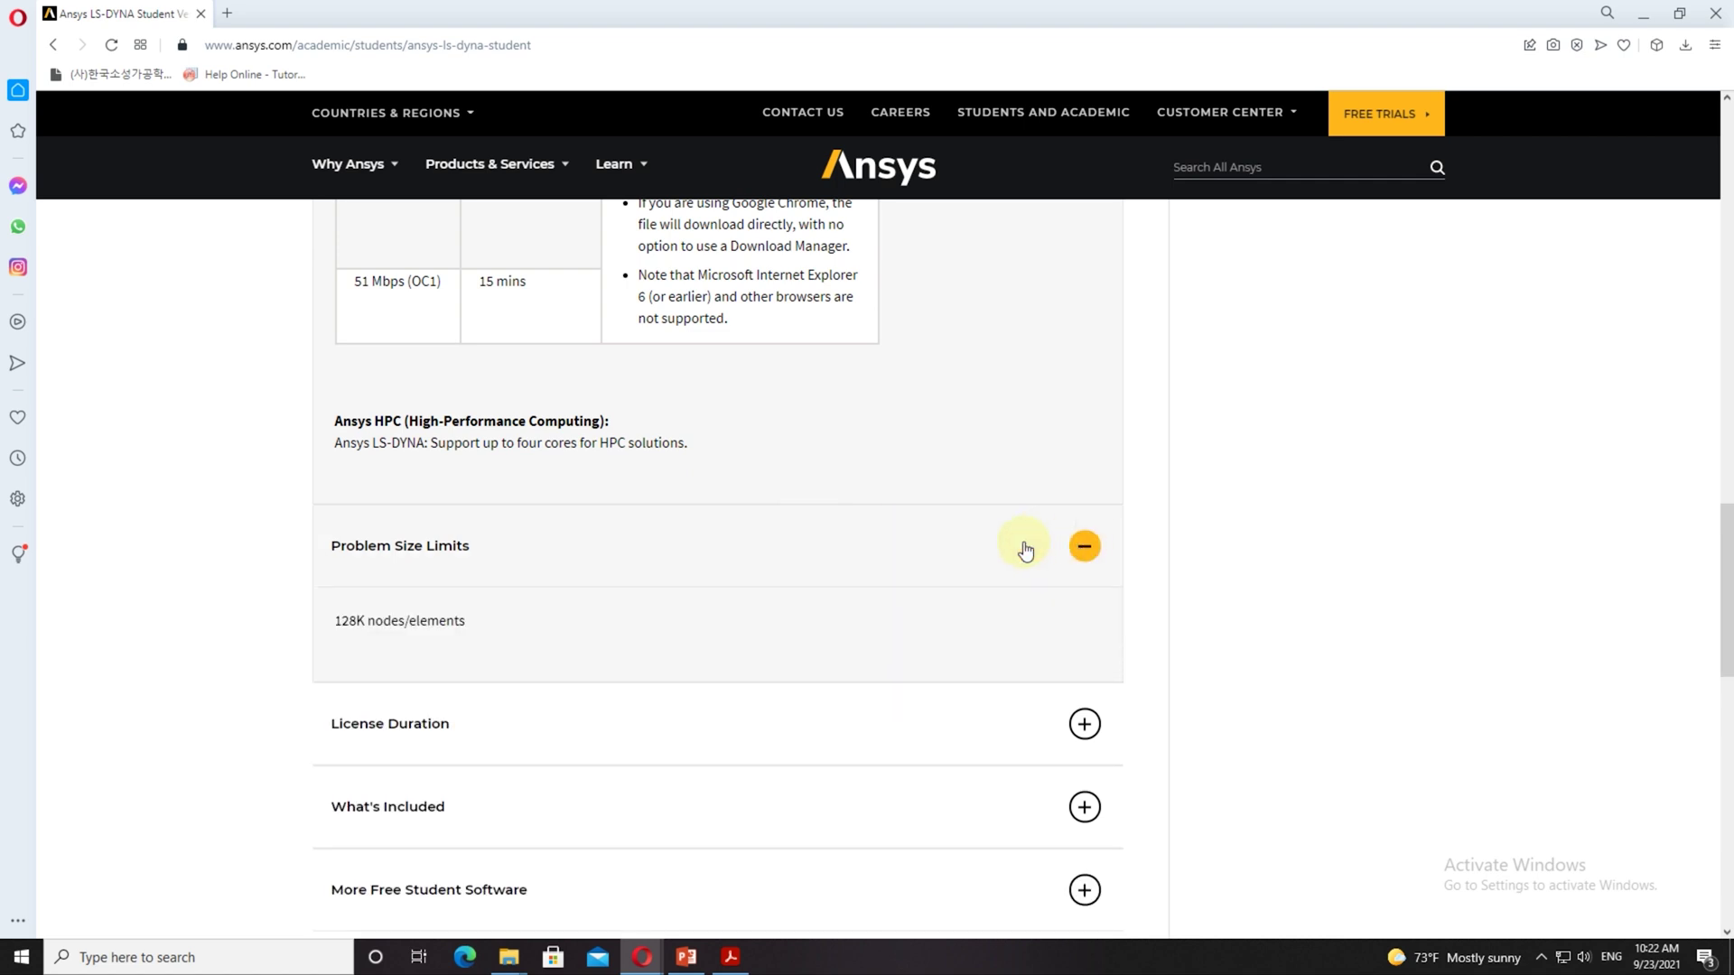
# Highlight the 128K nodes/elements limit, then expand License Duration to show the twelve-month lease.
pyautogui.moveTo(478, 627); pyautogui.dragTo(316, 632)
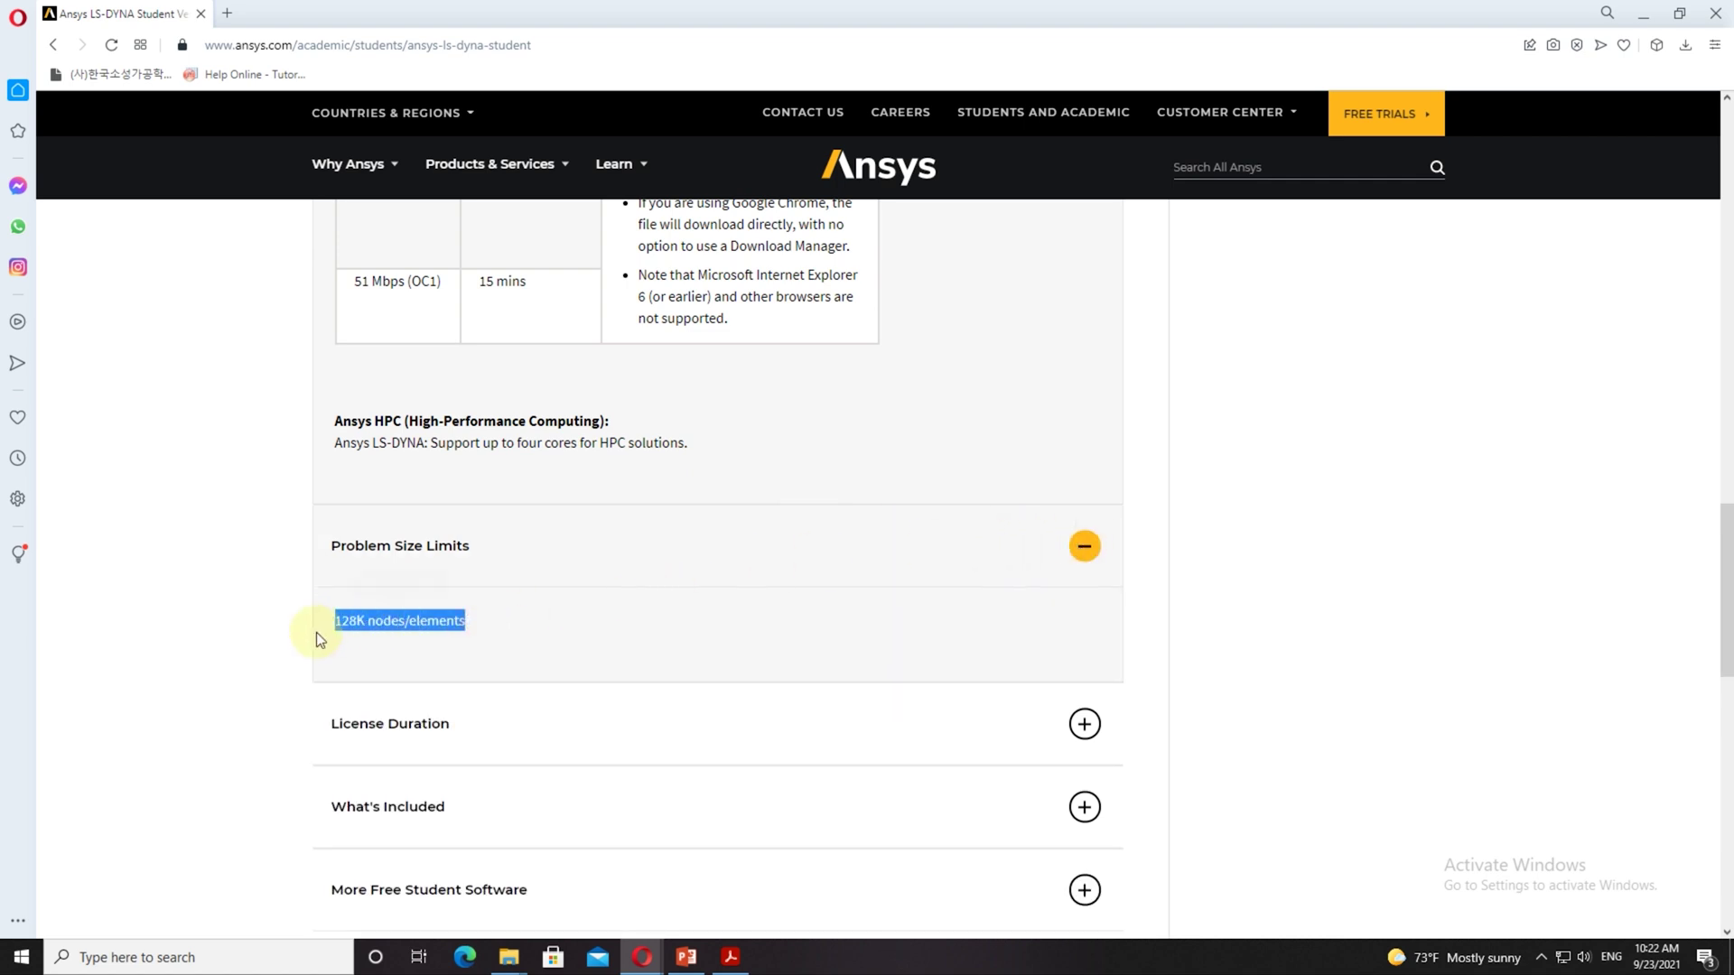
pyautogui.click(531, 624)
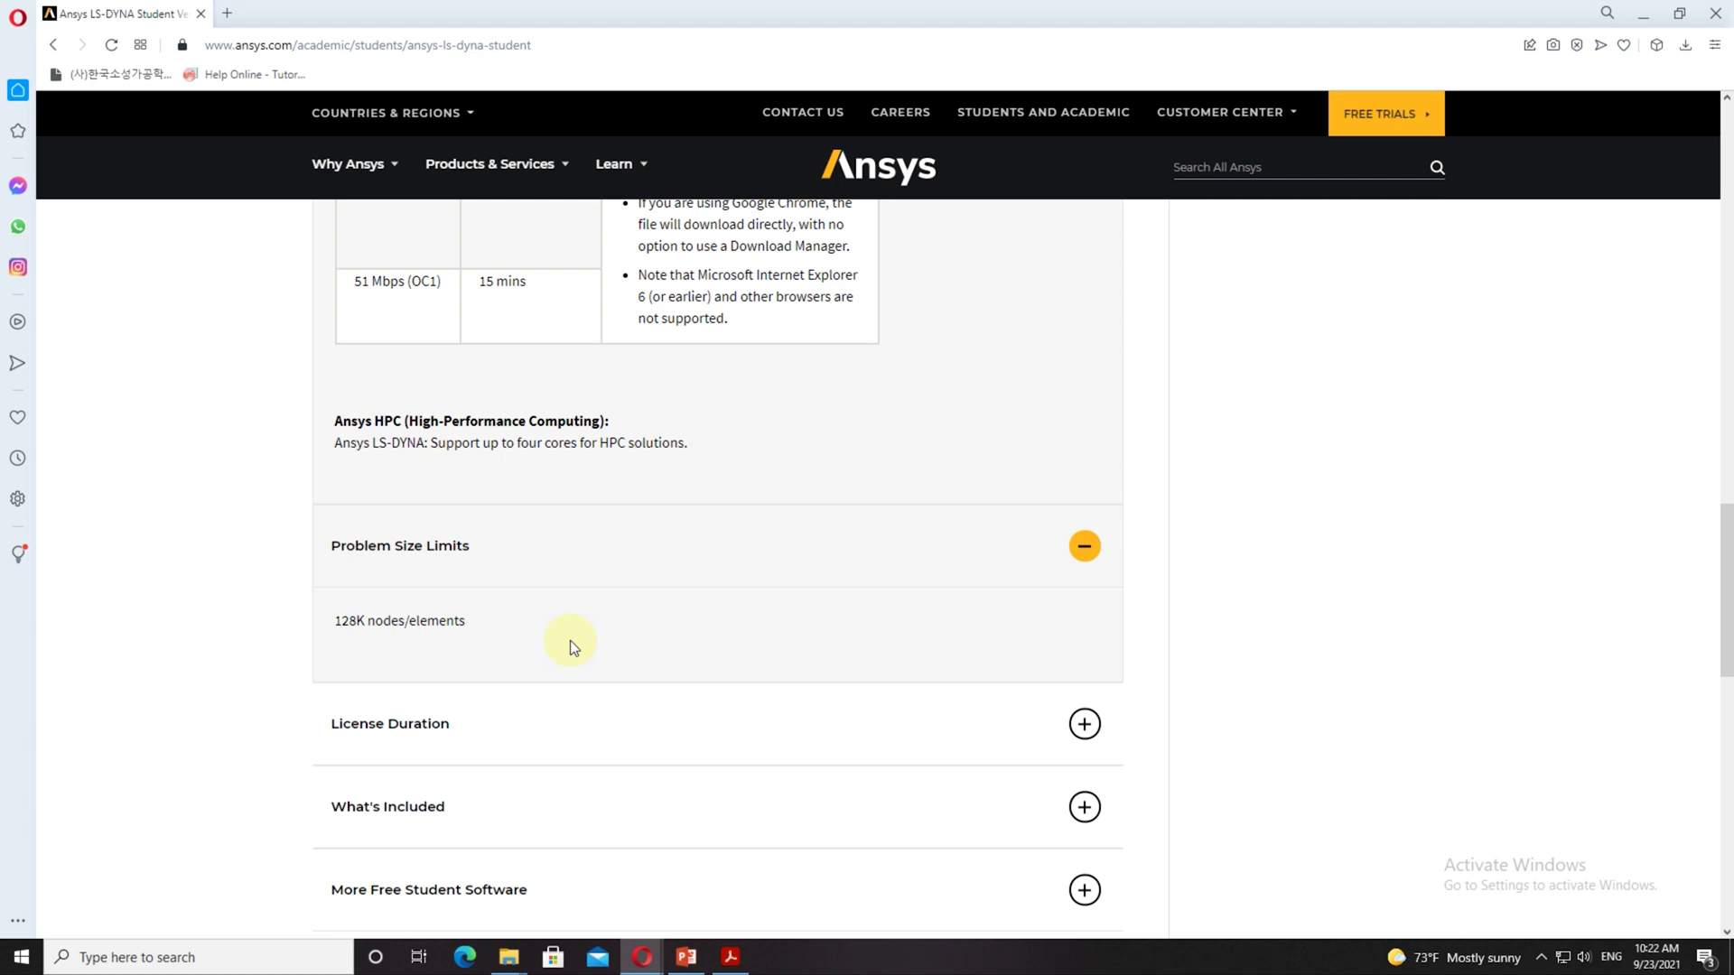
pyautogui.scroll(-3, 571, 641)
pyautogui.click(1075, 457)
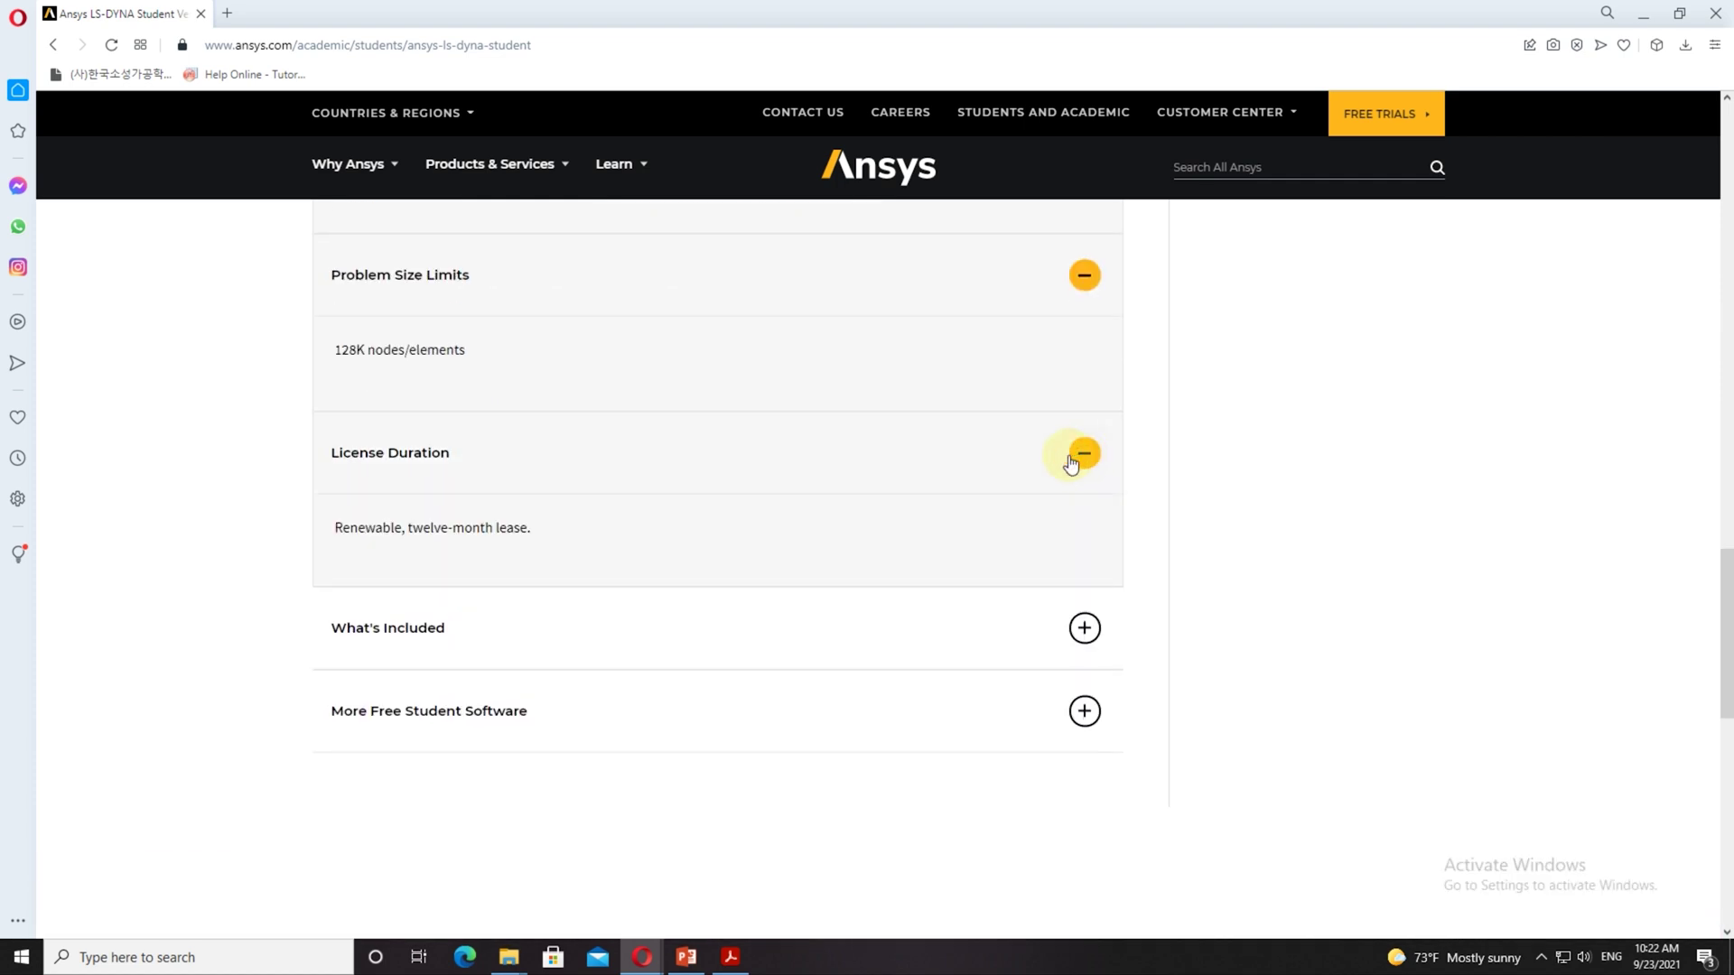
pyautogui.moveTo(533, 534); pyautogui.dragTo(323, 536)
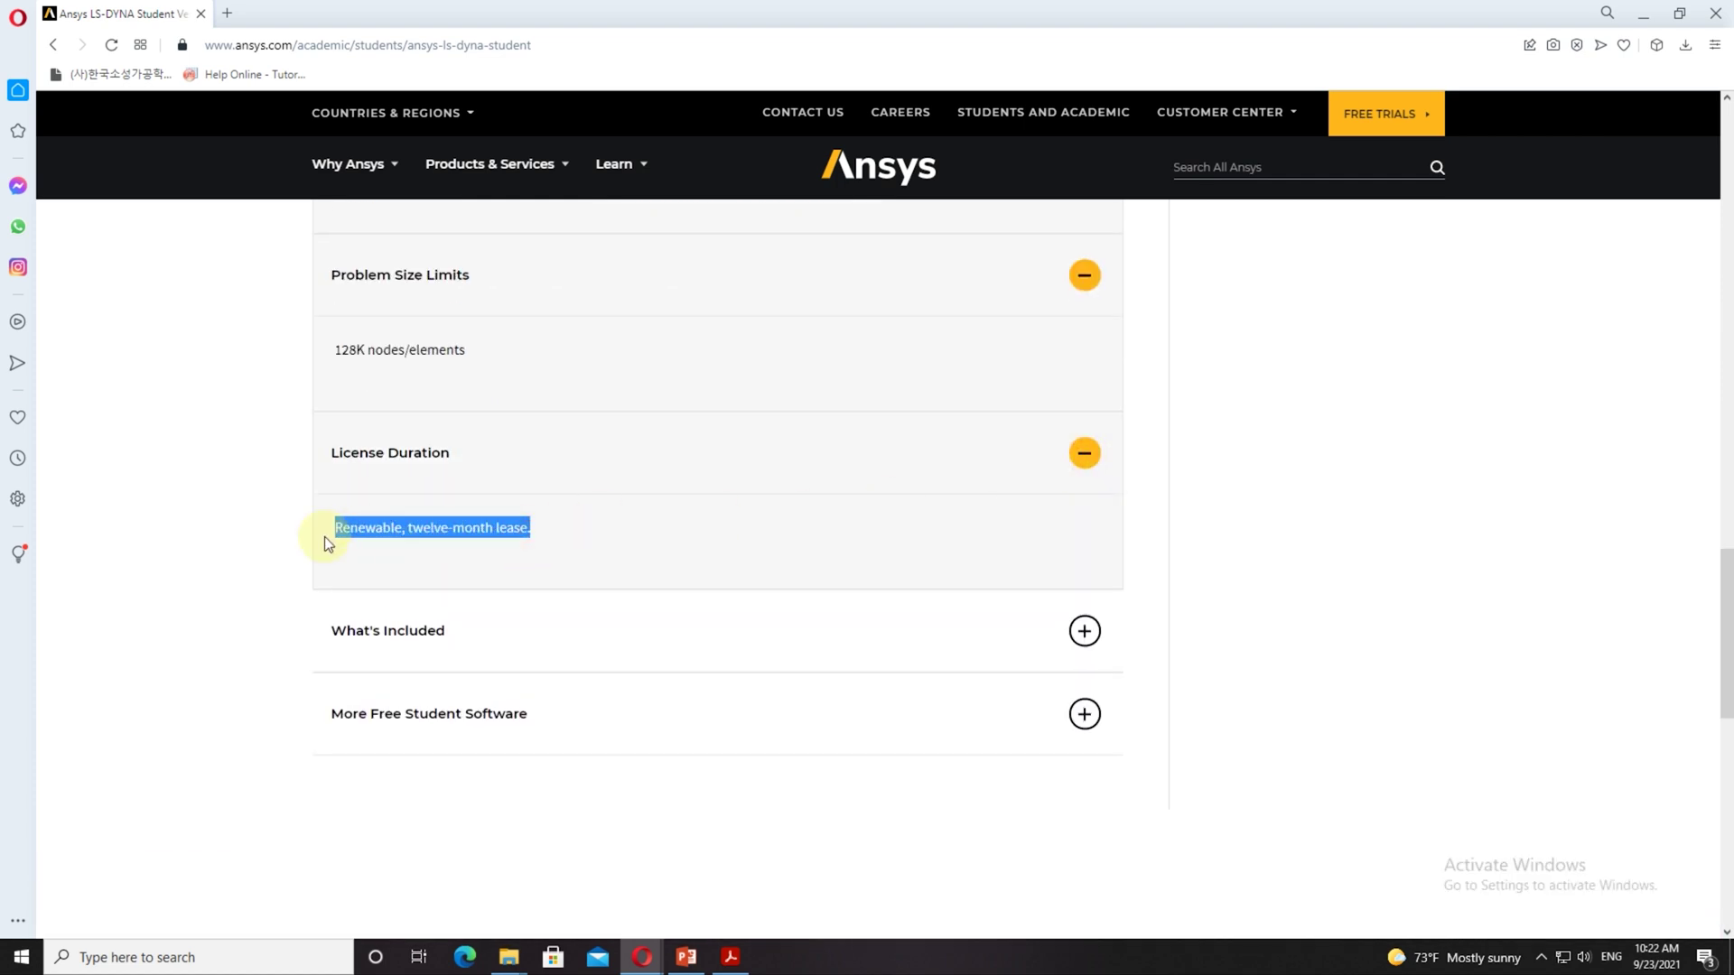
# Expand What's Included and highlight the Ansys LS-Run application.
pyautogui.click(1084, 630)
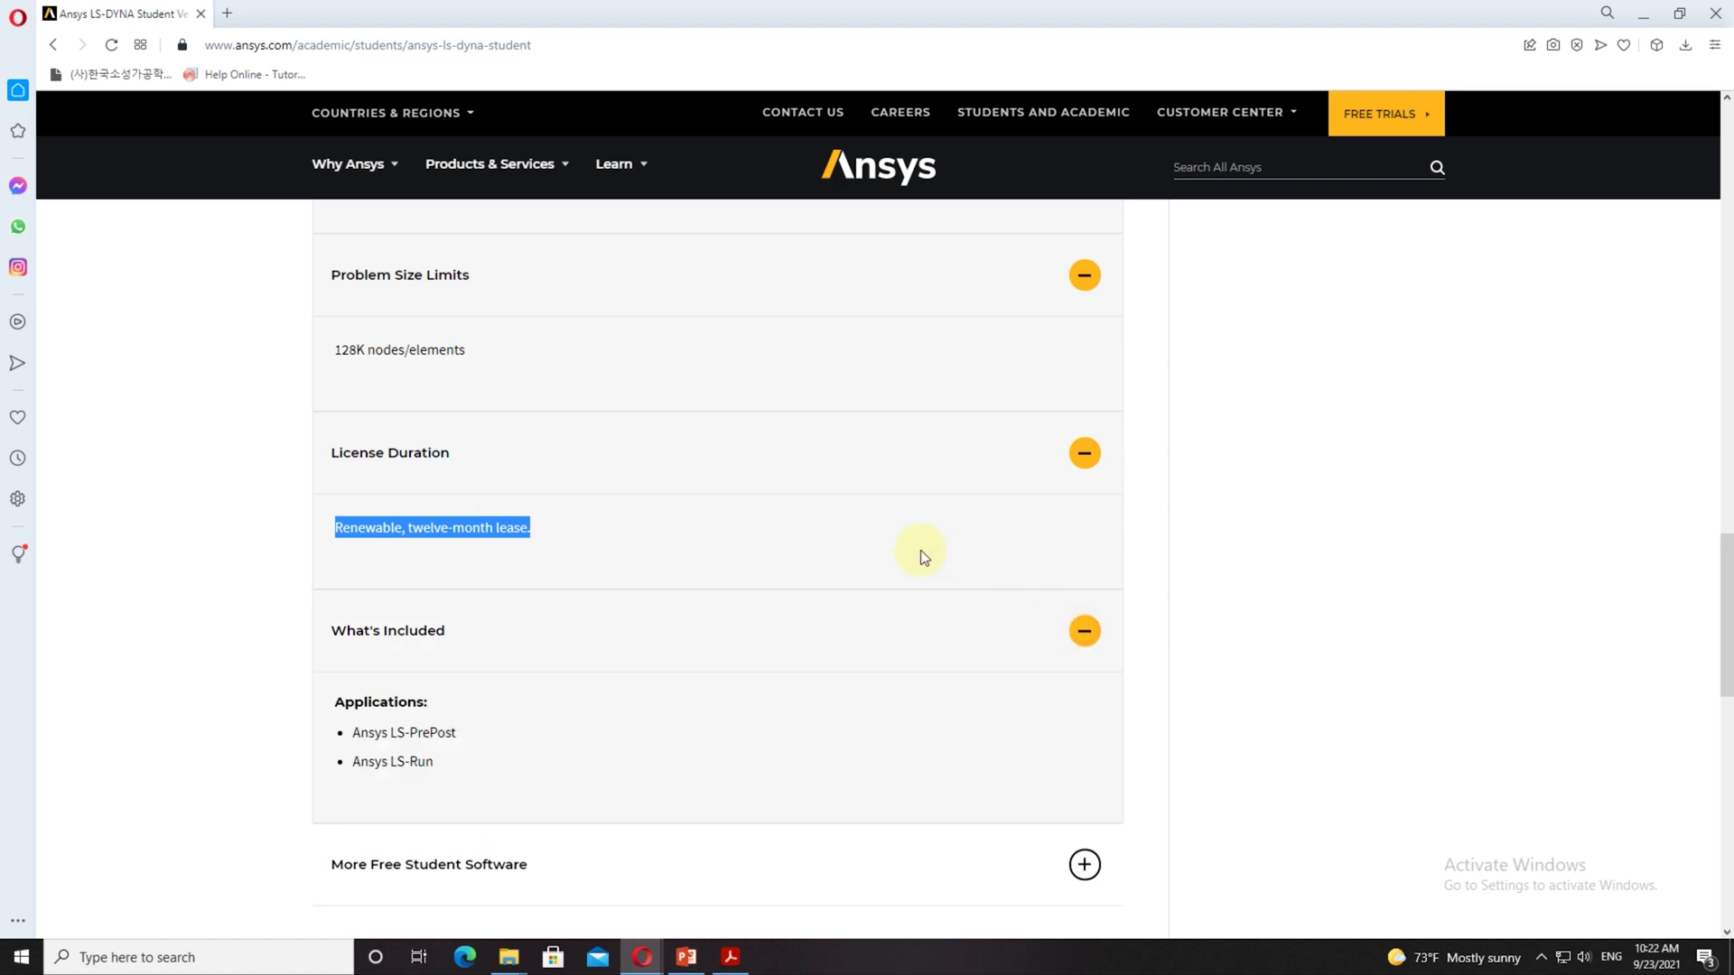
pyautogui.scroll(-2, 921, 553)
pyautogui.moveTo(542, 553); pyautogui.dragTo(352, 554)
pyautogui.moveTo(449, 582); pyautogui.dragTo(344, 583)
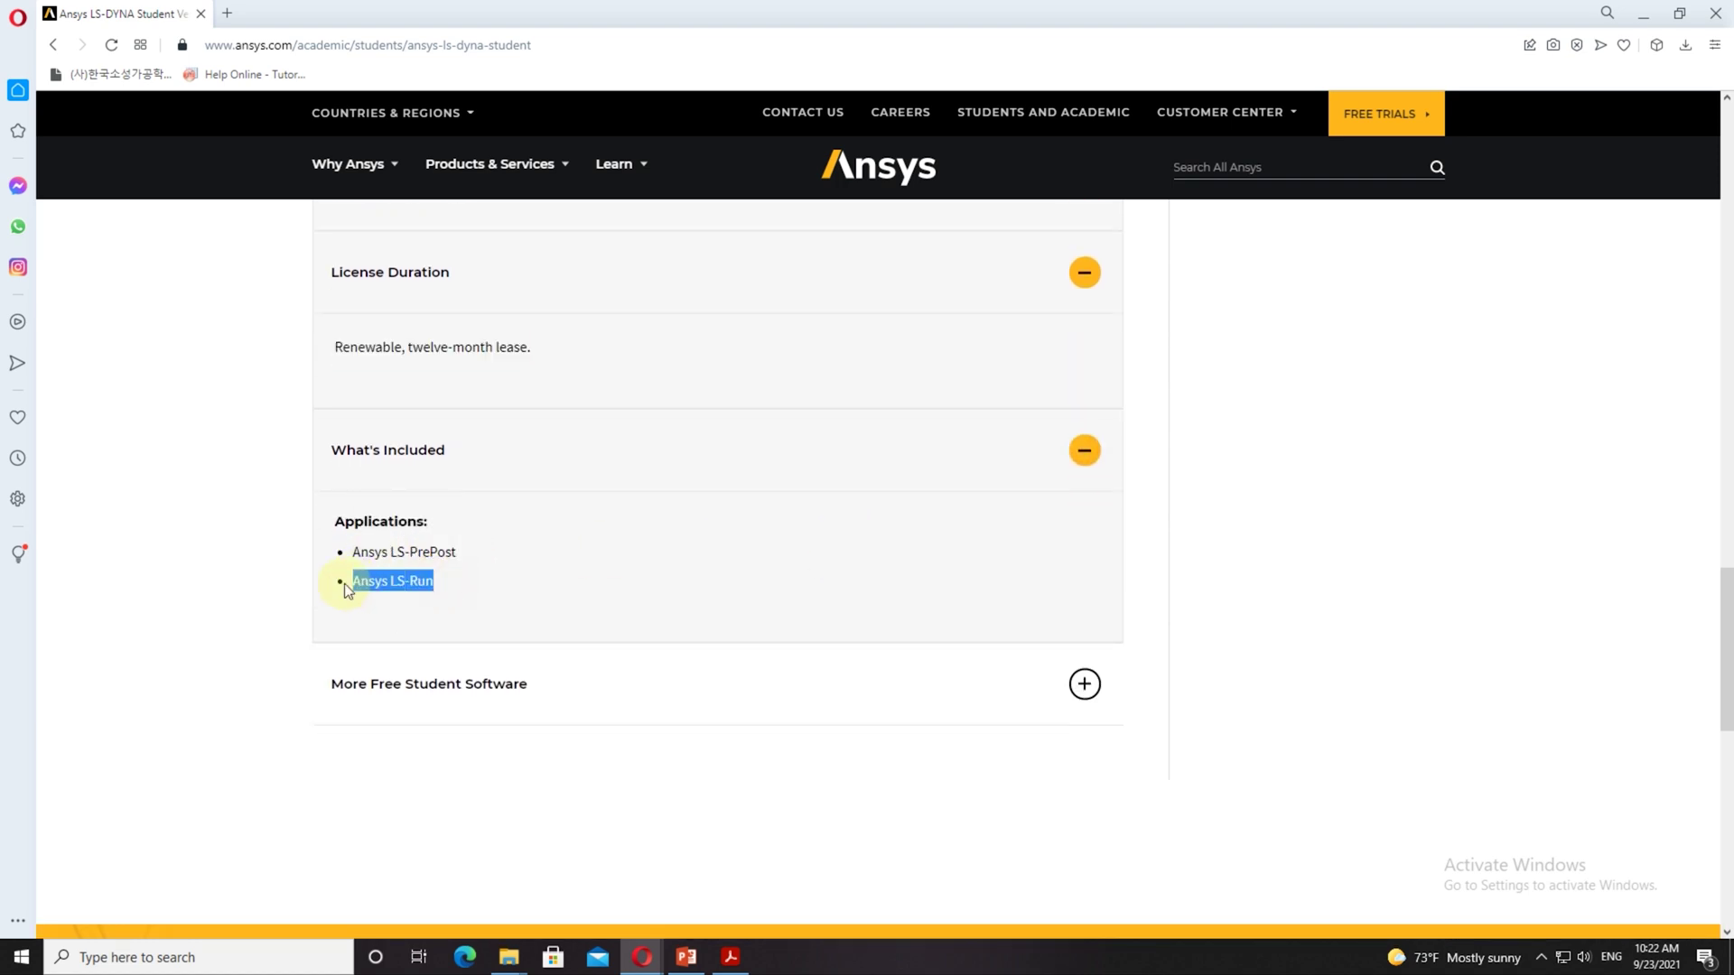
# Expand More Free Student Software, browse its cards, then start the LS-DYNA Student 2020 R2 download.
pyautogui.click(465, 627)
pyautogui.click(1084, 684)
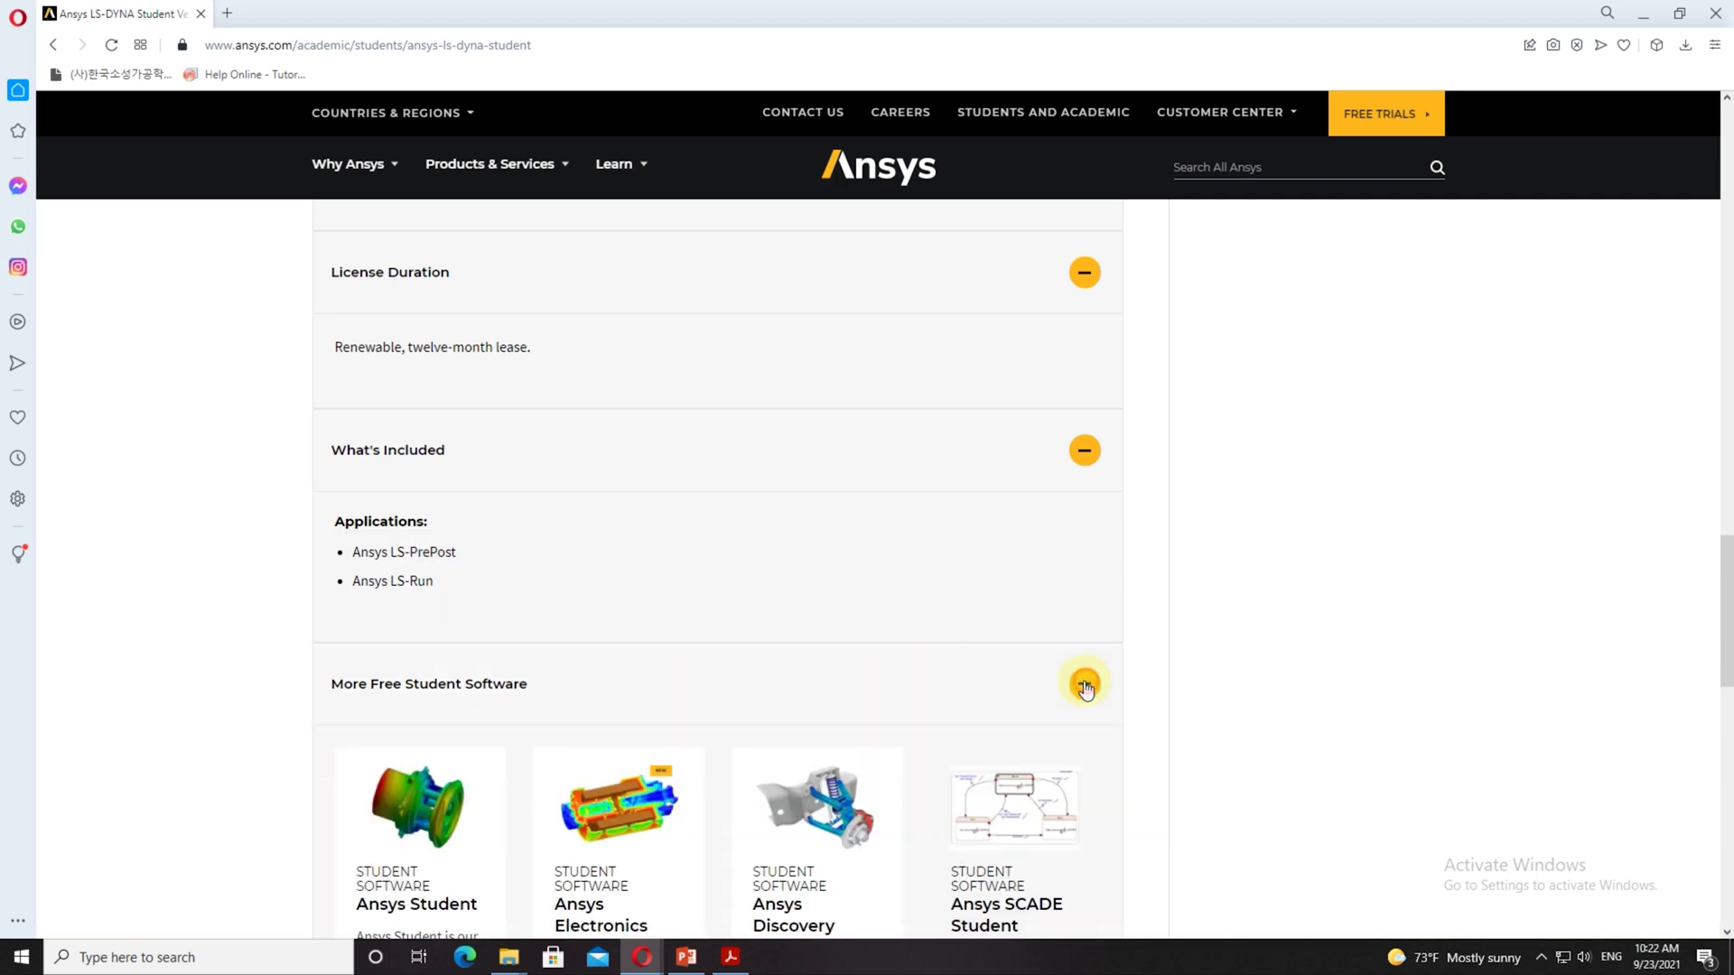
pyautogui.scroll(-4, 531, 582)
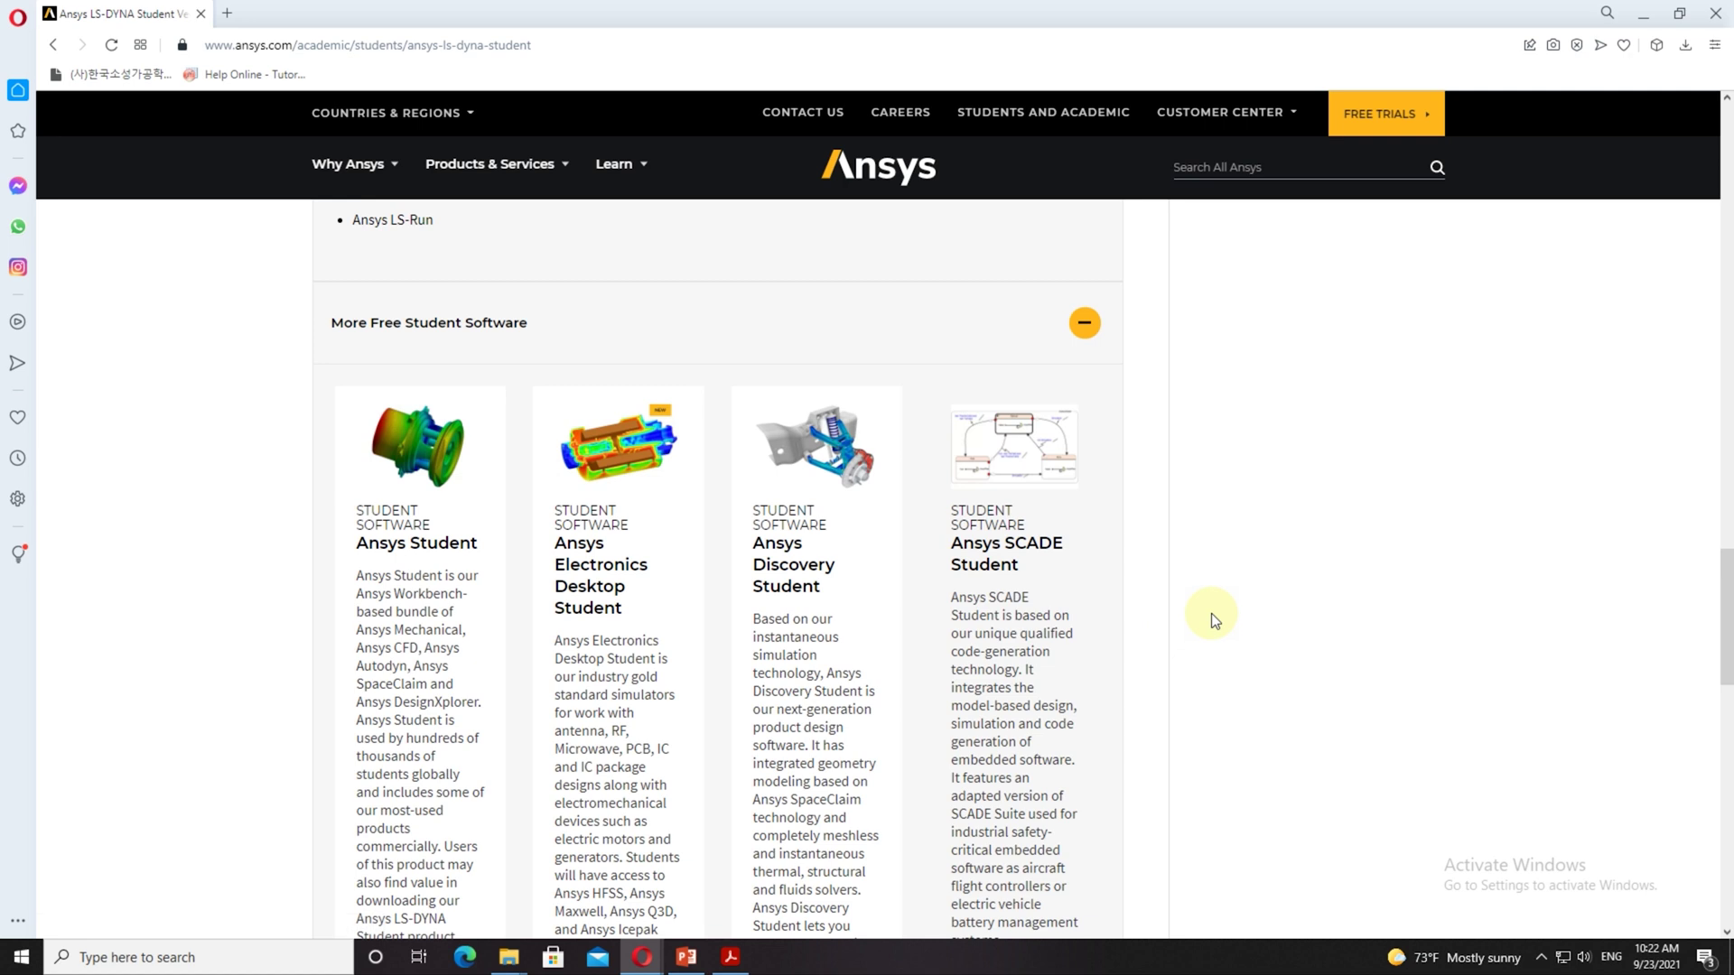
pyautogui.scroll(-5, 1211, 614)
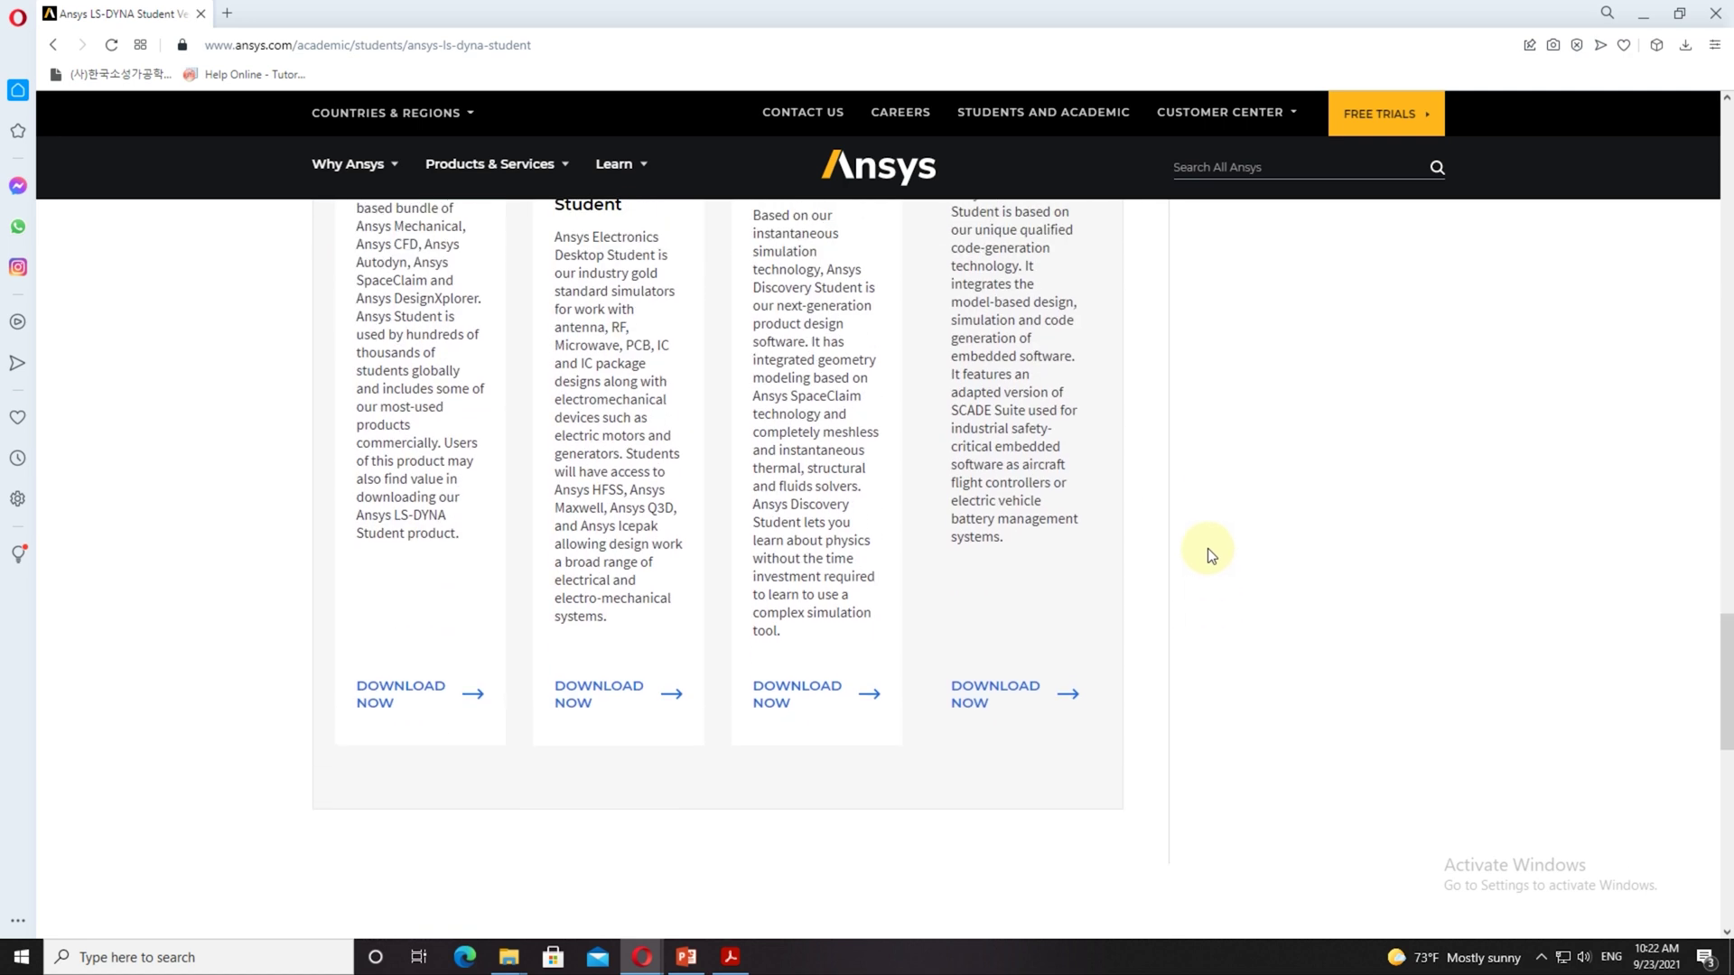
pyautogui.scroll(5, 1211, 553)
pyautogui.scroll(5, 1193, 469)
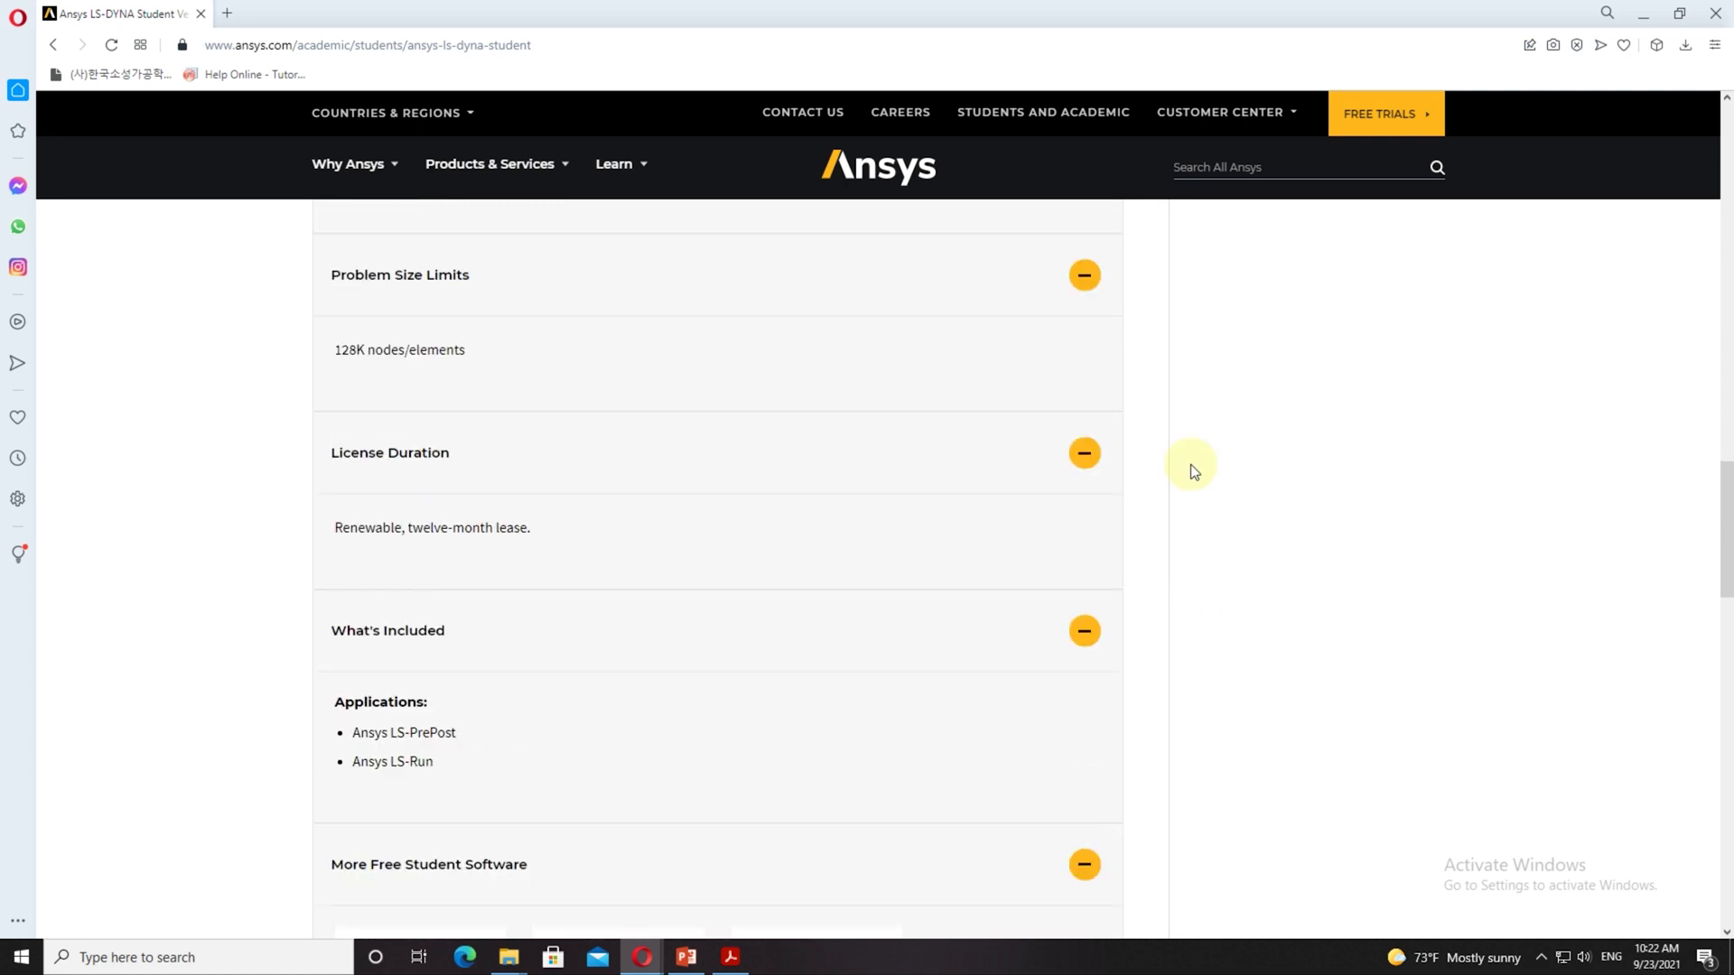
pyautogui.scroll(15, 1190, 464)
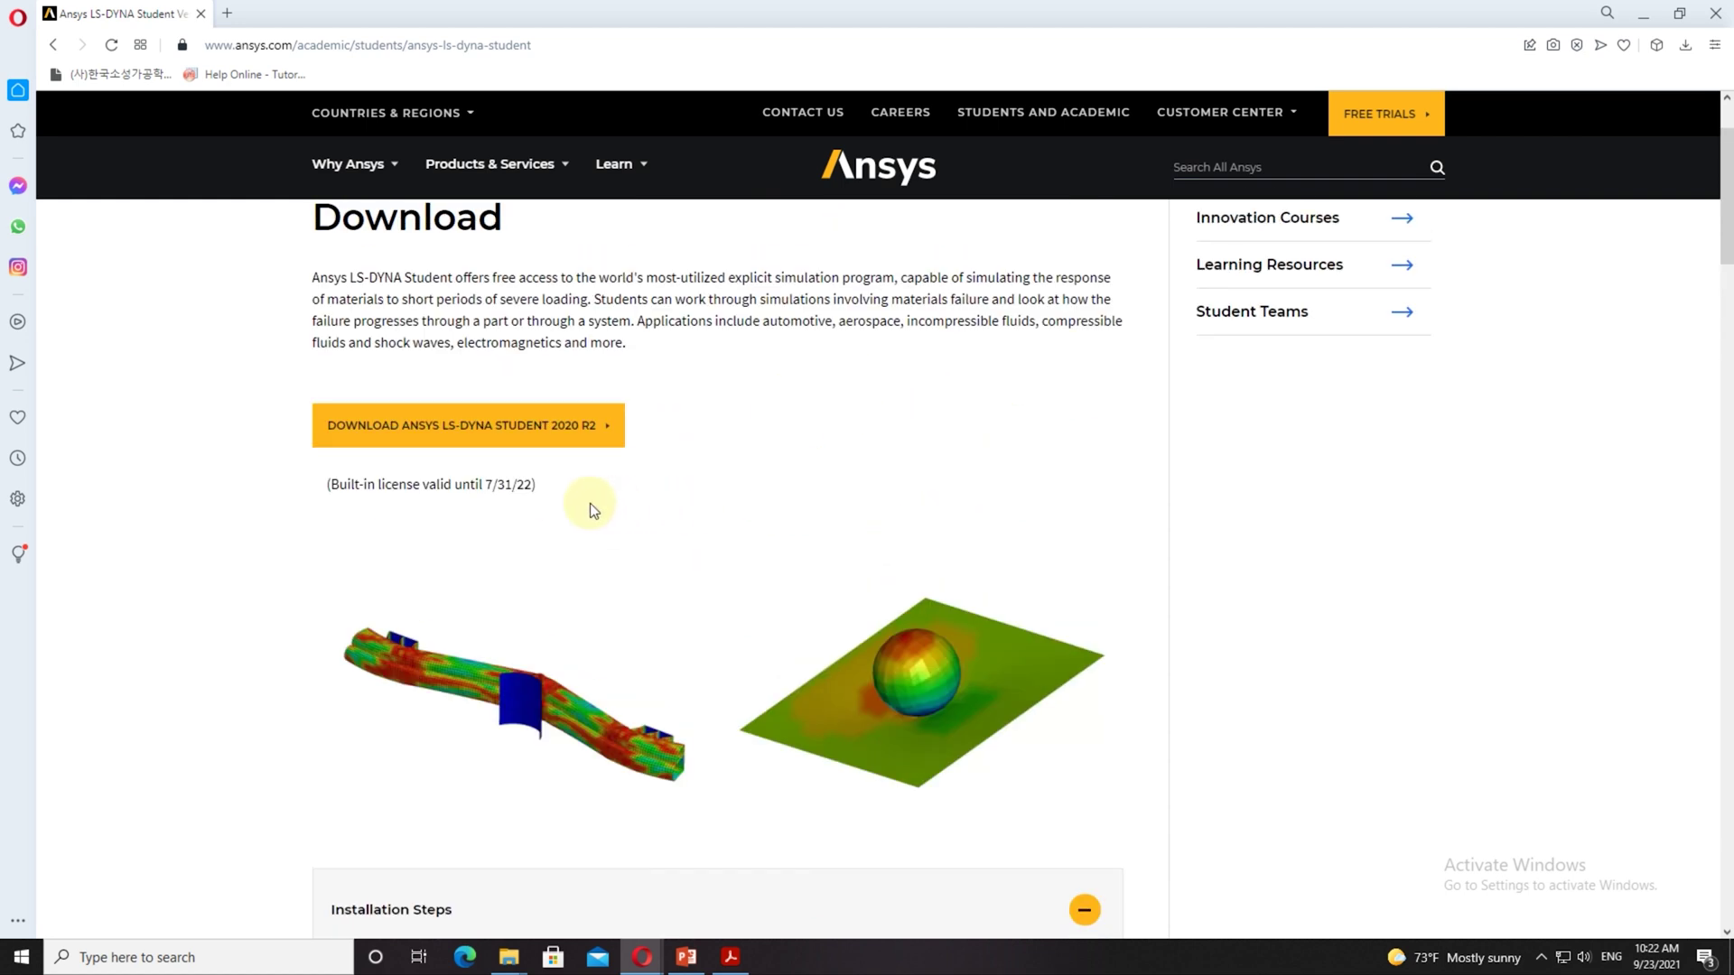
pyautogui.scroll(2, 592, 509)
pyautogui.click(487, 610)
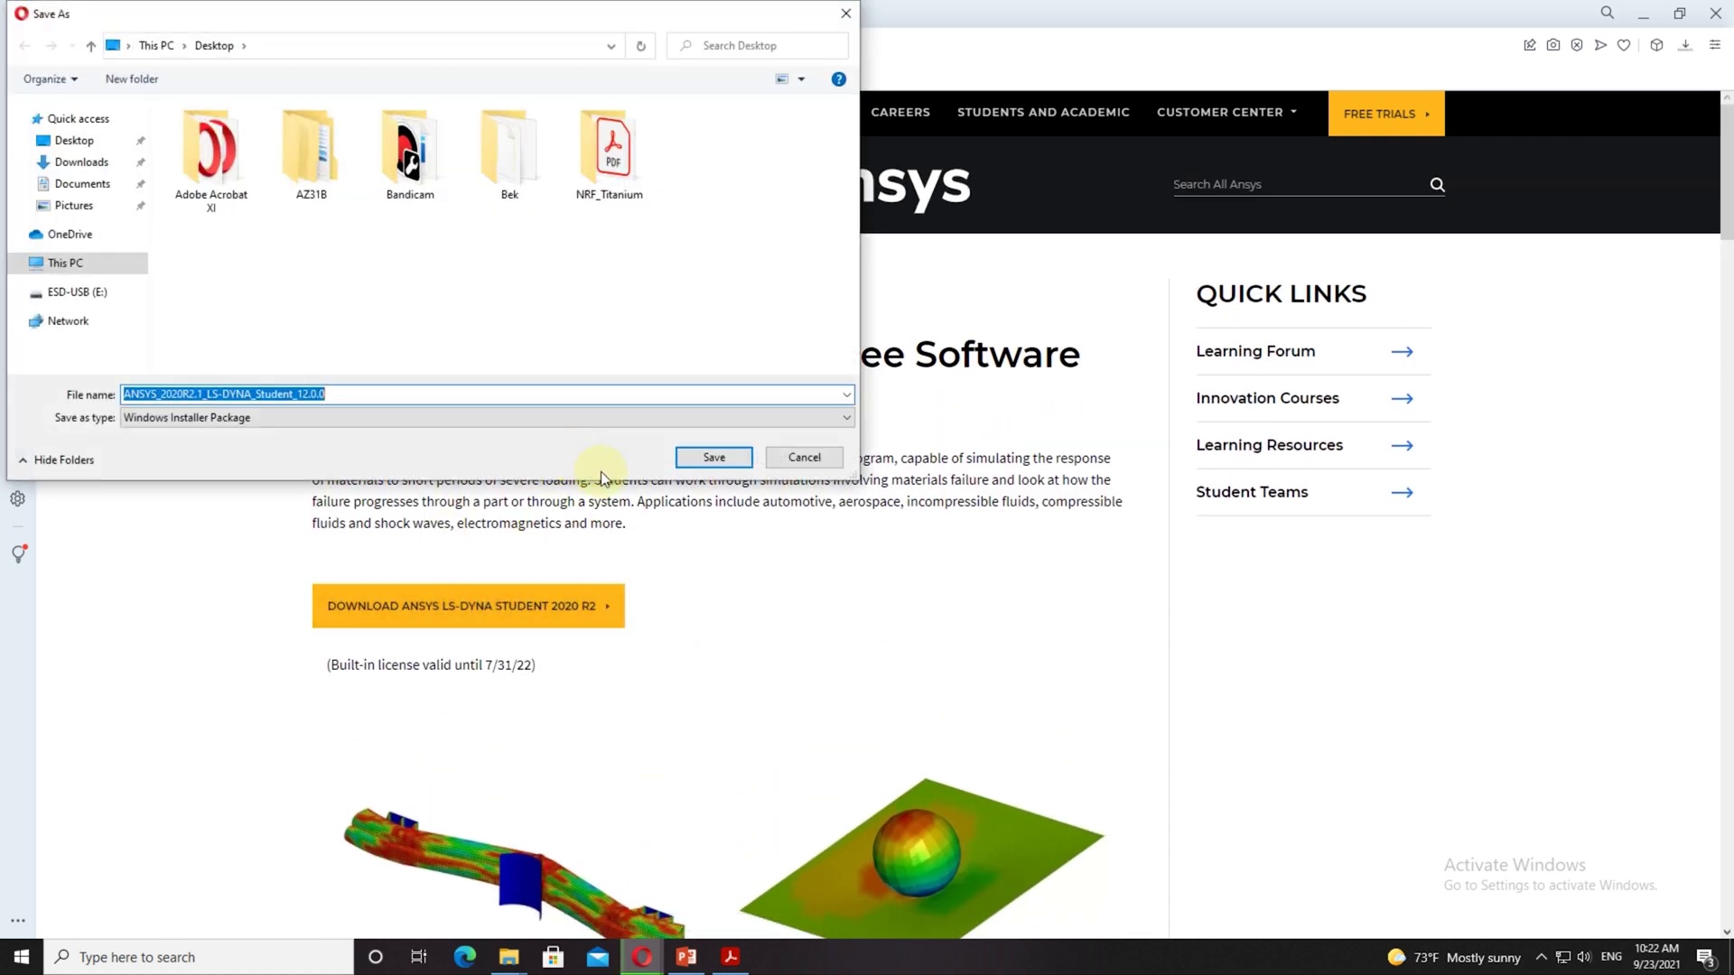
# Save the ANSYS_2020R2.1_LS-DYNA_Student_12.0.0.msi installer to the Desktop and launch it from its folder.
pyautogui.click(713, 457)
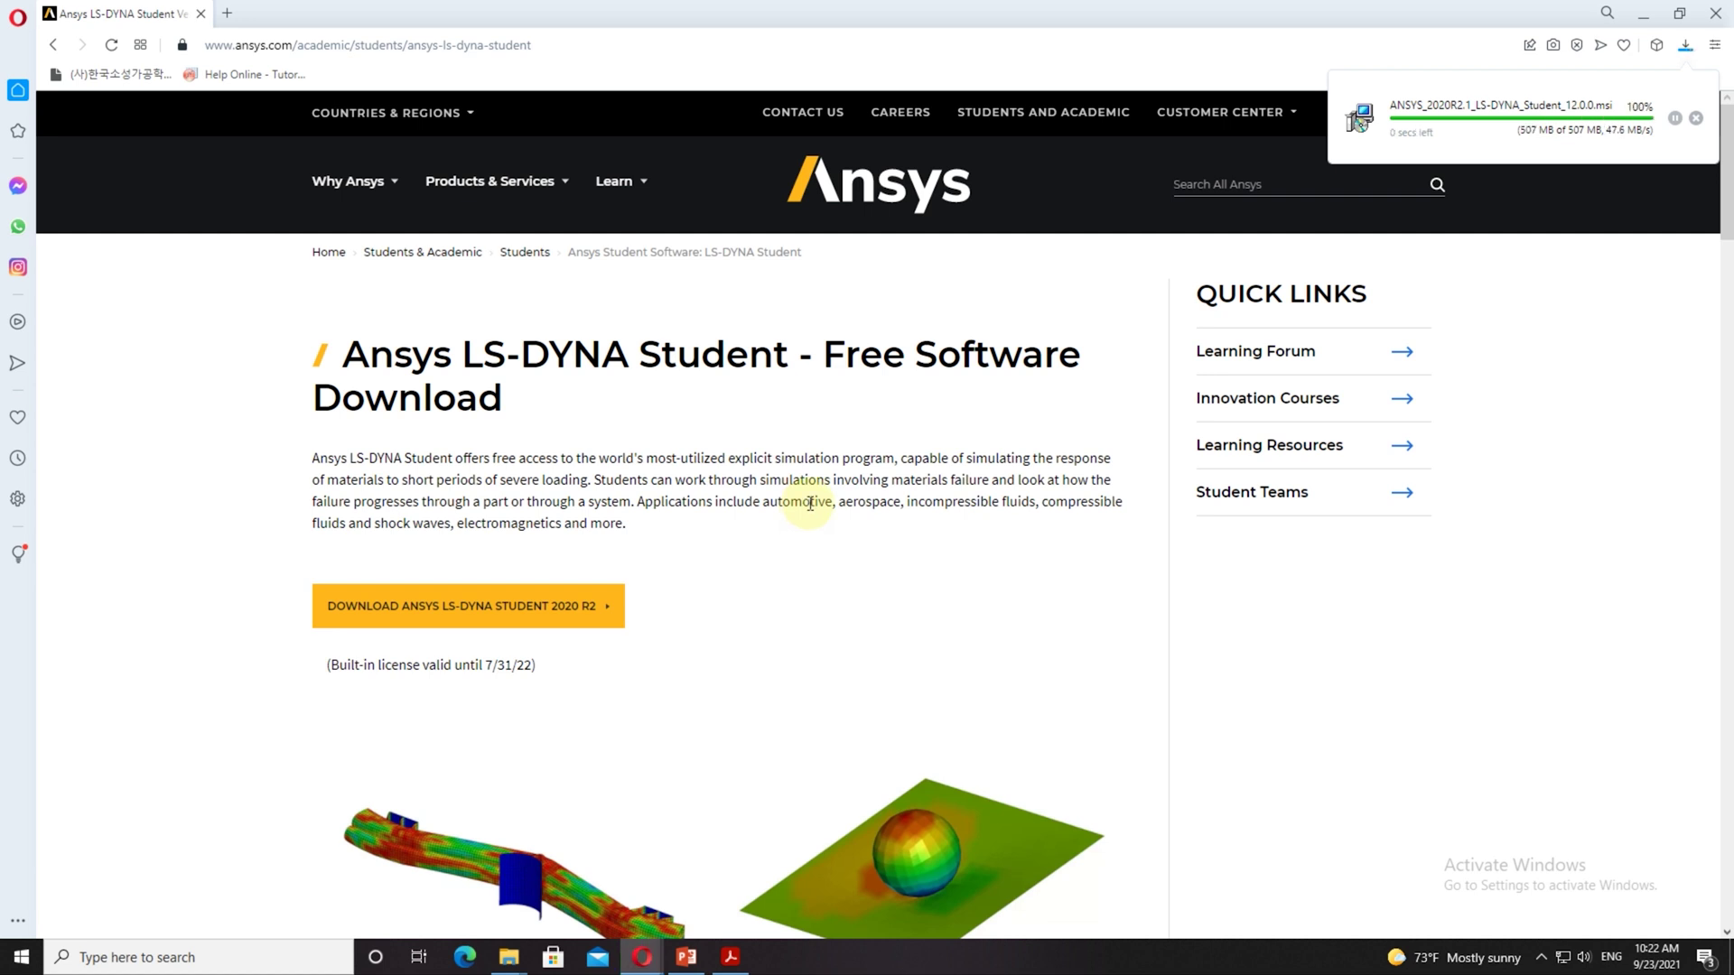
pyautogui.click(1694, 120)
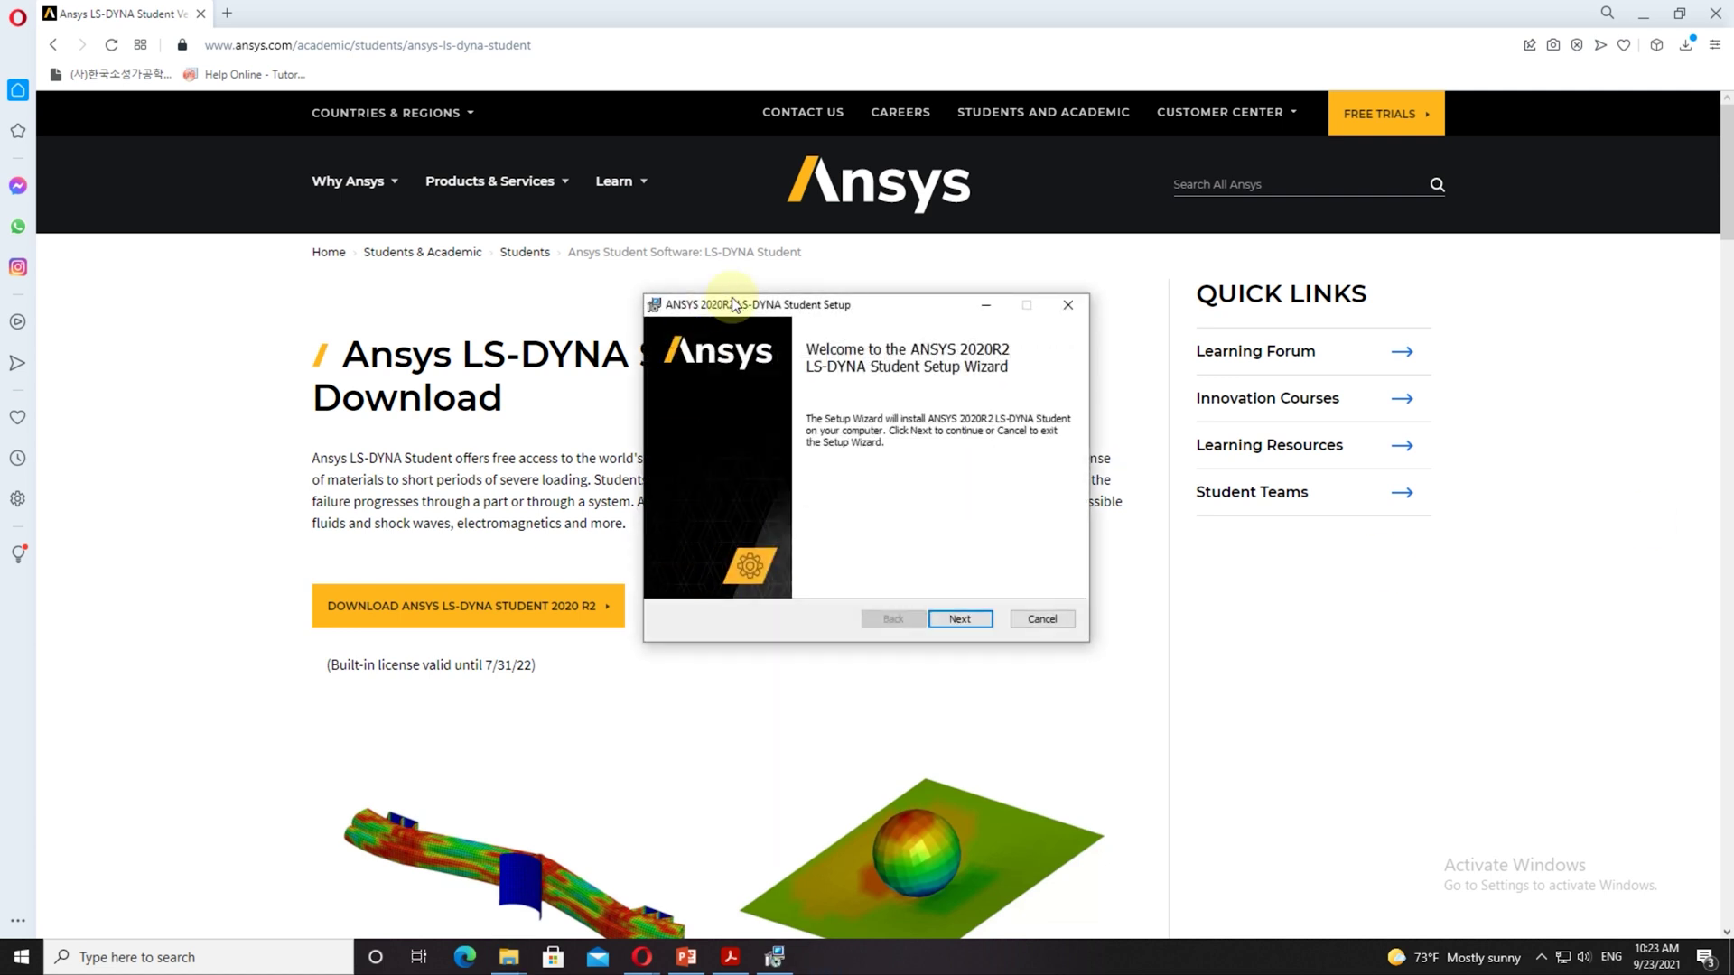
# Accept the license agreement and advance through feature selection to the ready-to-install page.
pyautogui.moveTo(724, 305); pyautogui.dragTo(696, 213)
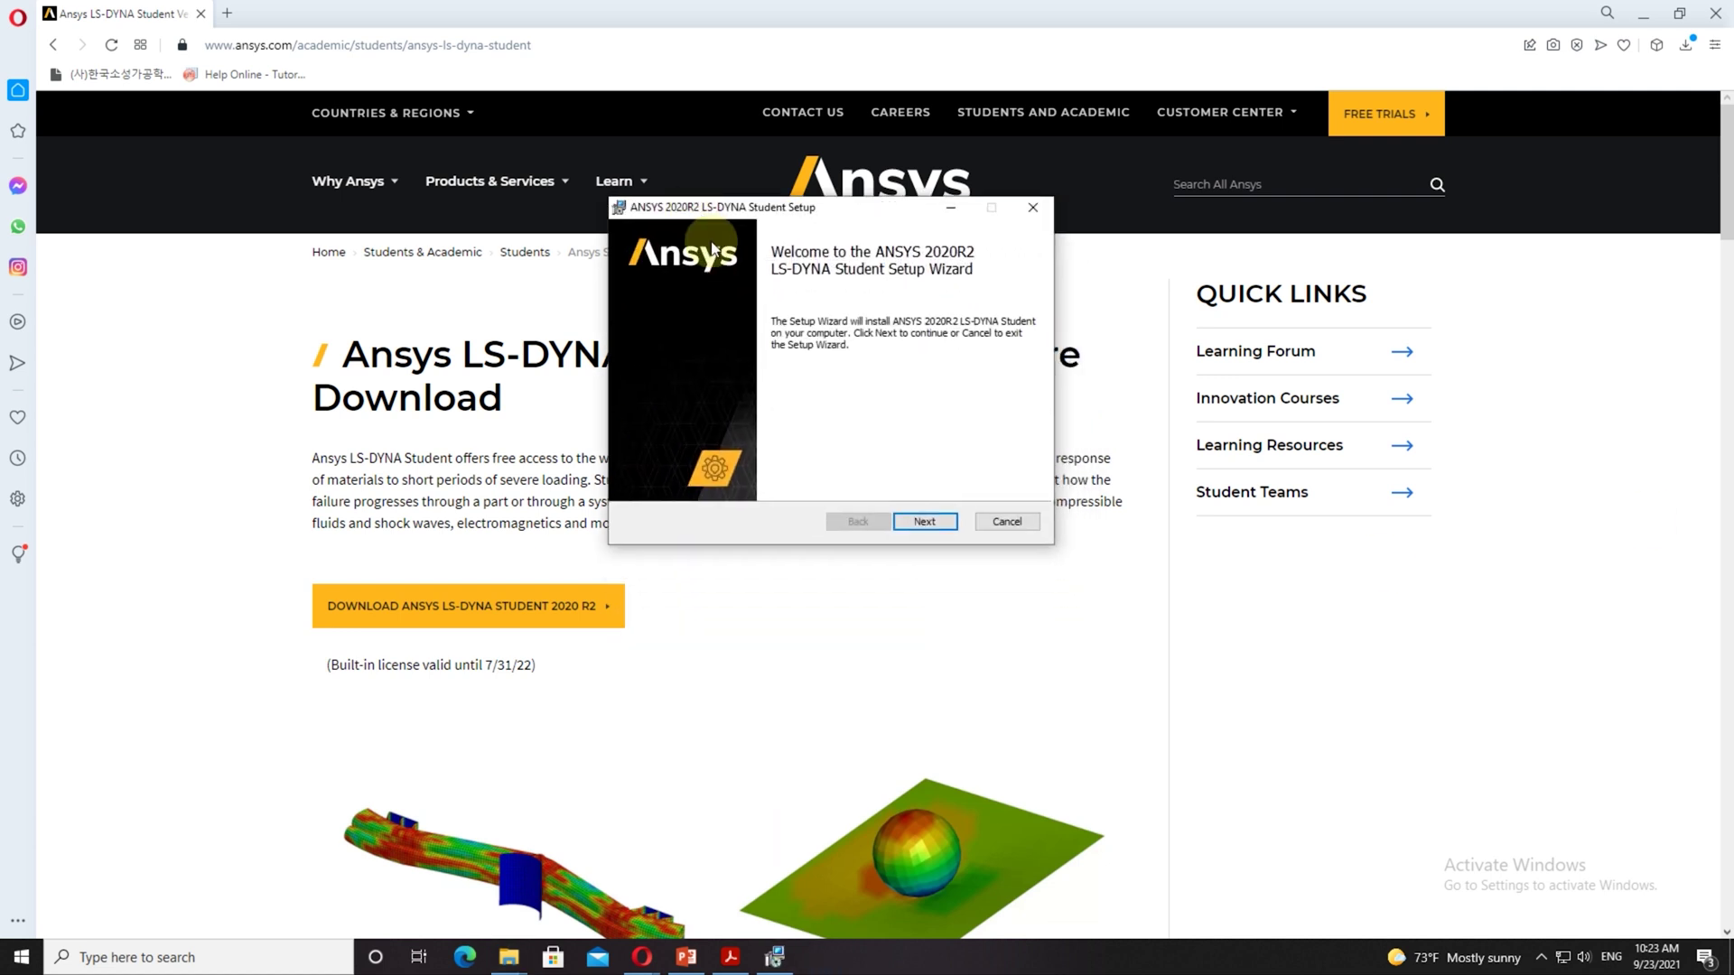
pyautogui.click(914, 524)
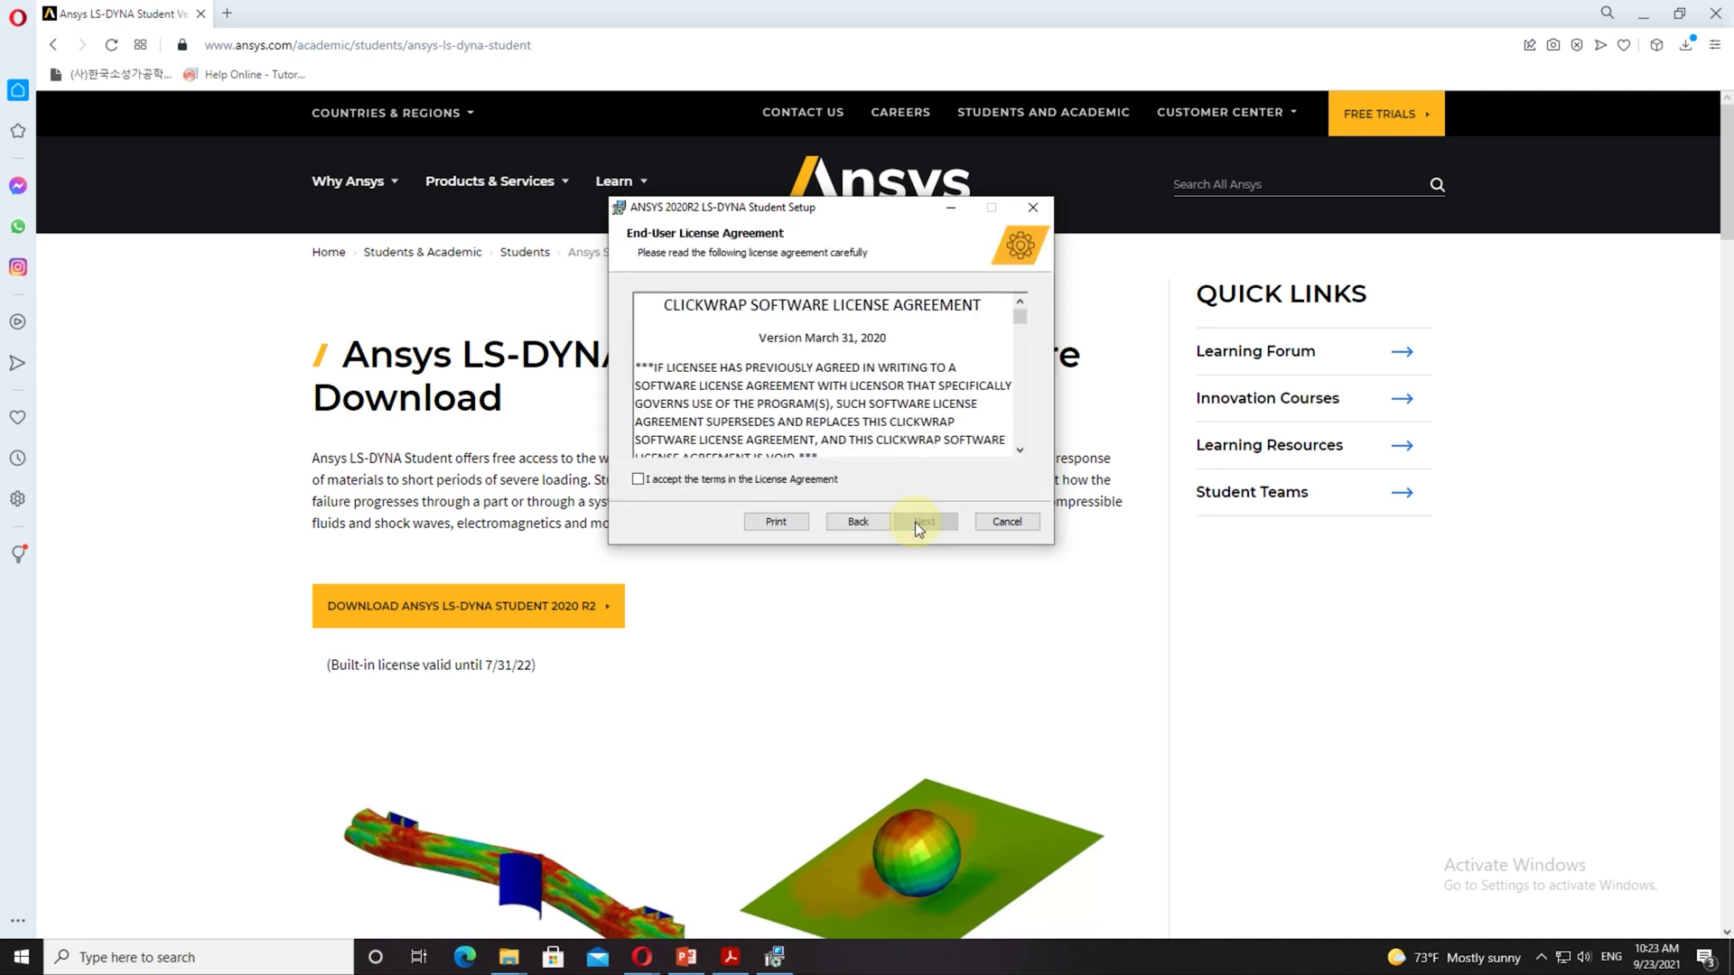
pyautogui.click(721, 481)
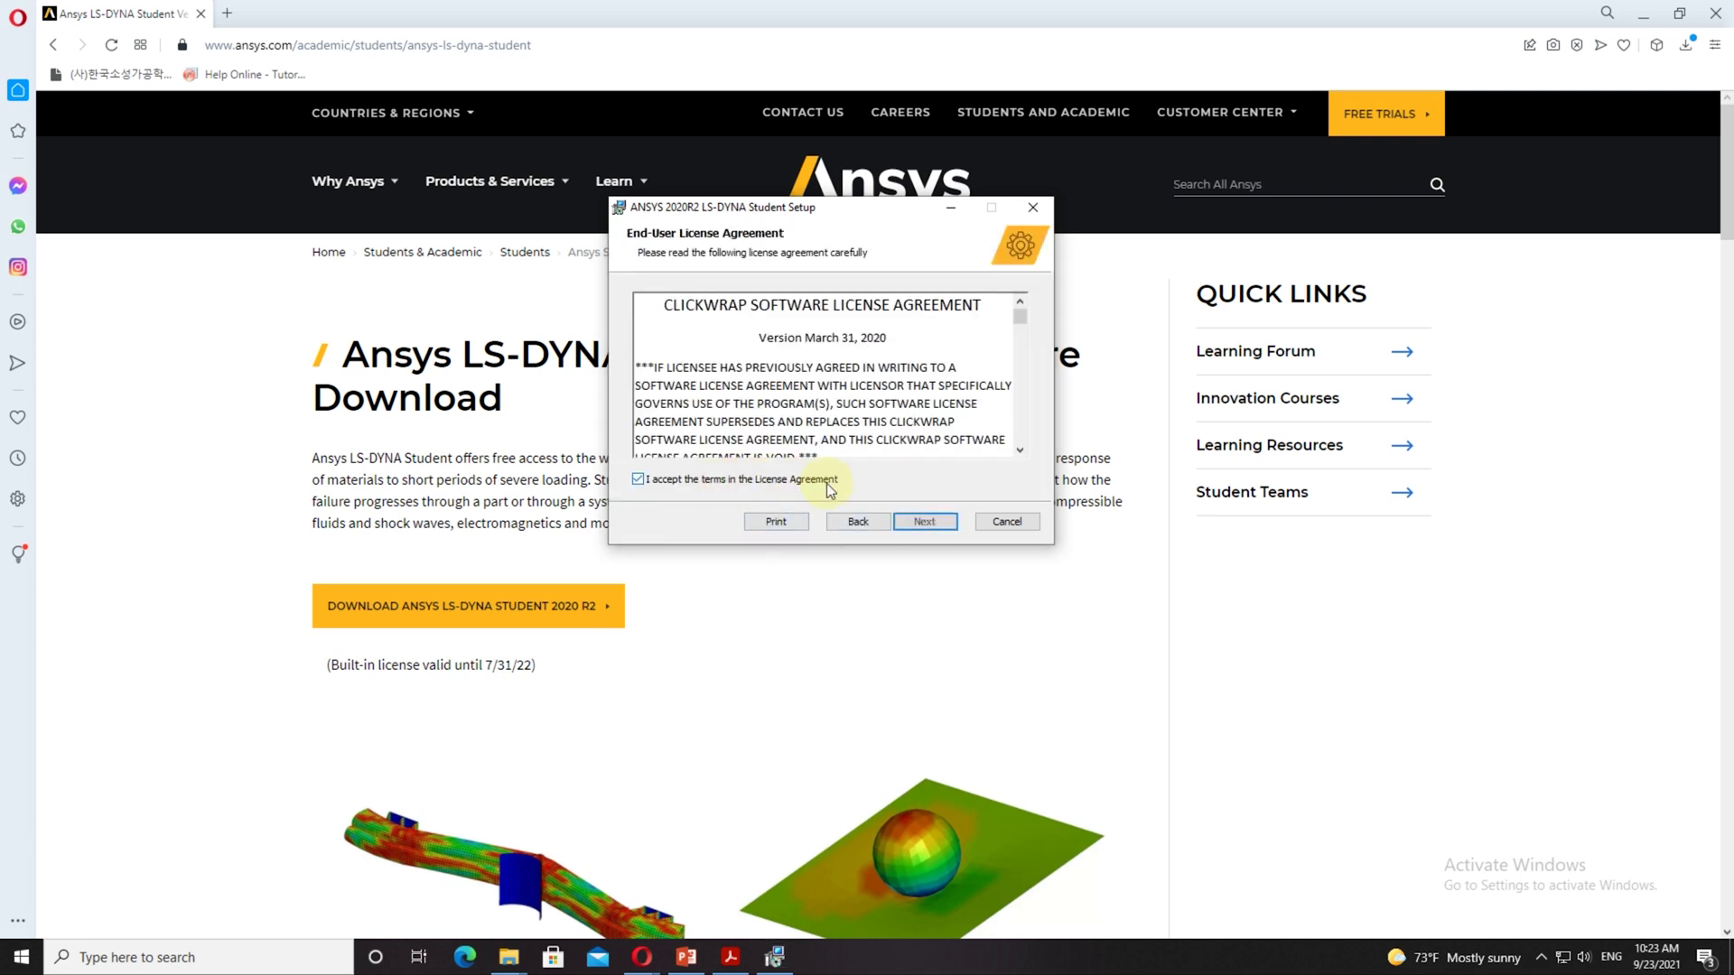
pyautogui.click(925, 522)
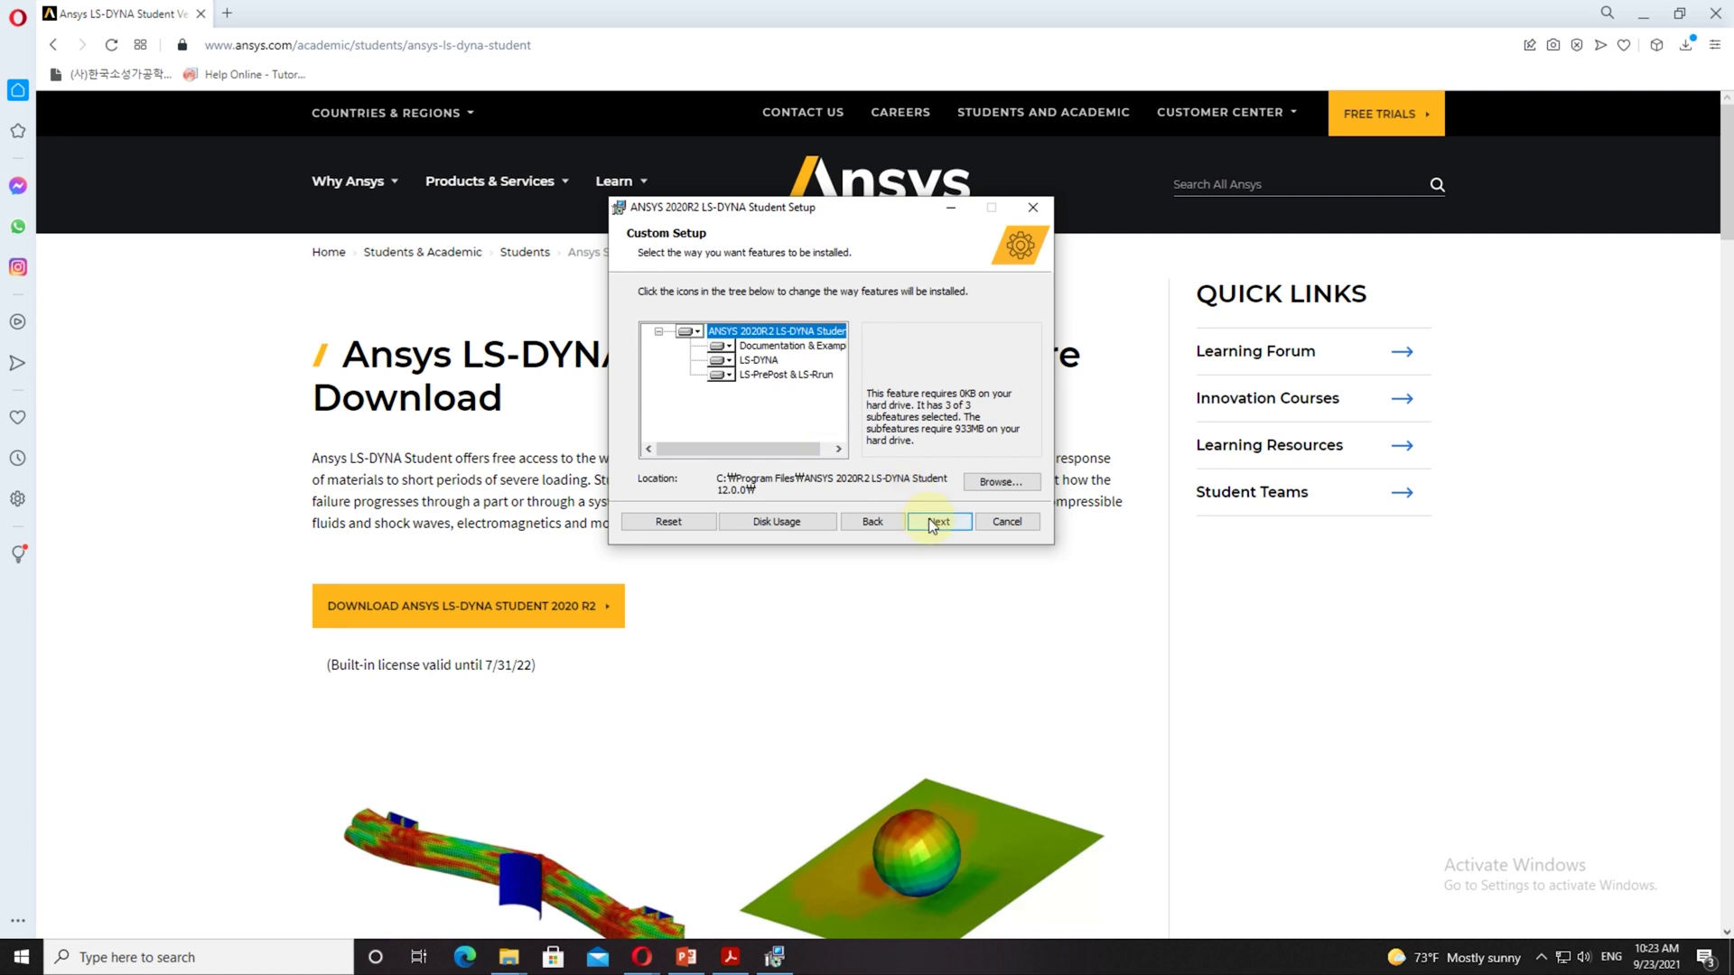
pyautogui.click(930, 521)
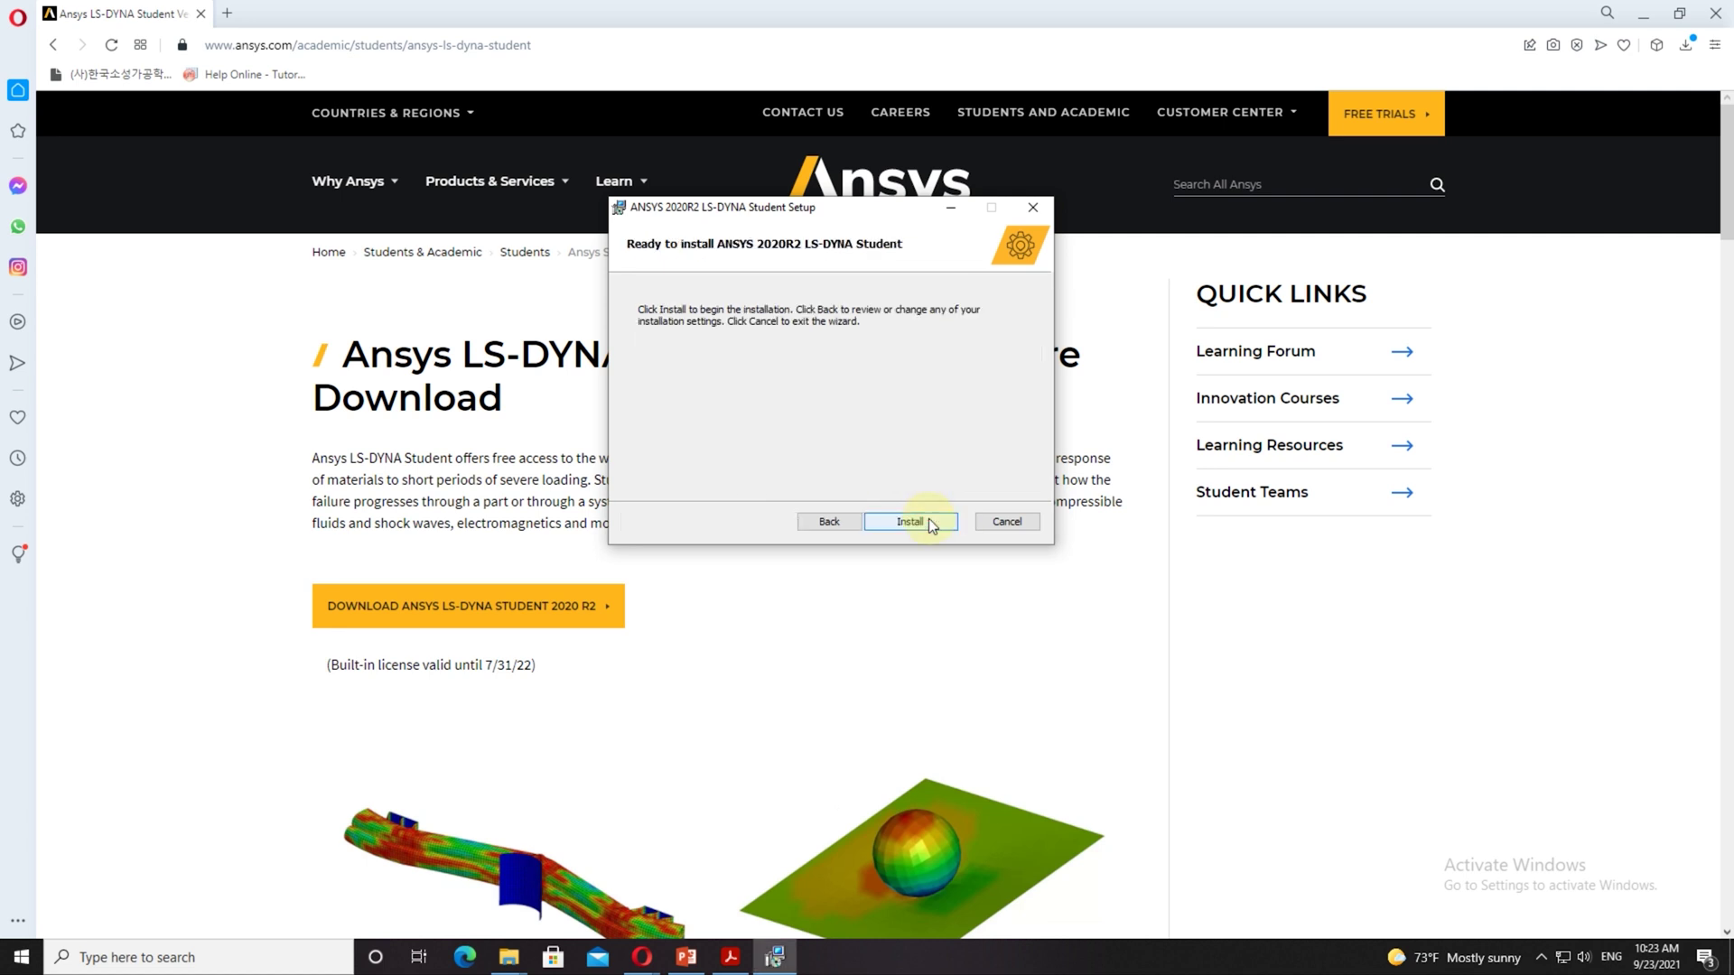
# Review the LS-PrePost & LS-Run and LS-DYNA feature options, keep defaults, and install.
pyautogui.click(836, 528)
pyautogui.click(726, 374)
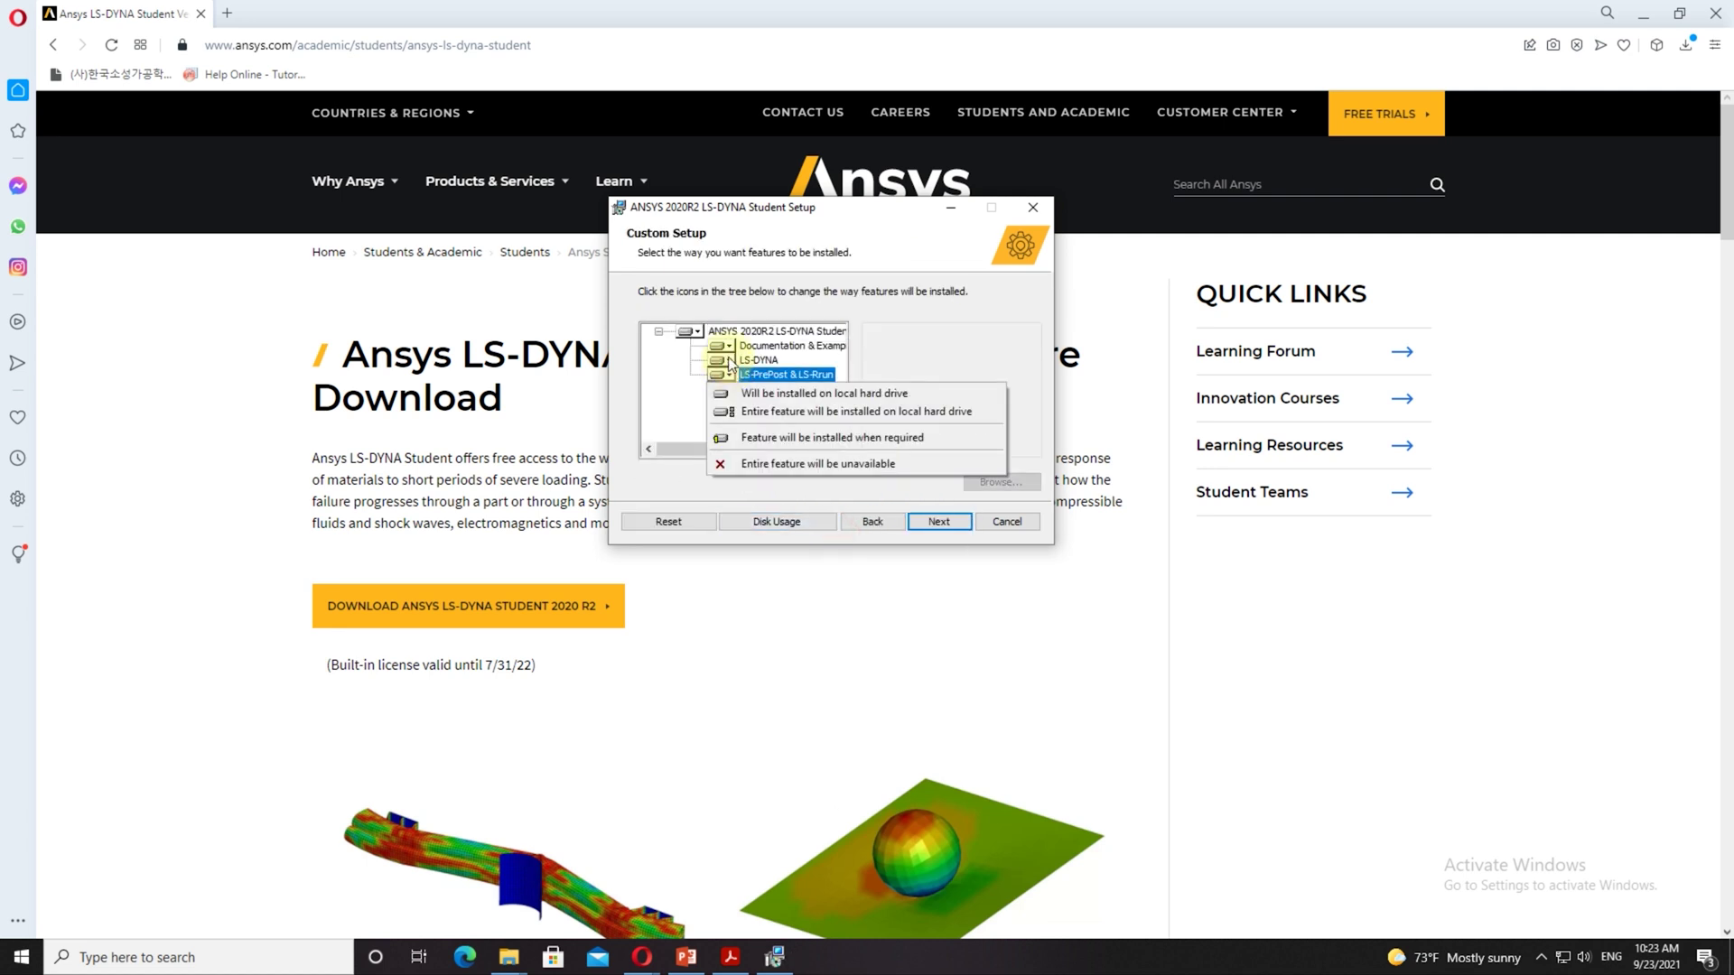
pyautogui.click(728, 361)
pyautogui.click(727, 361)
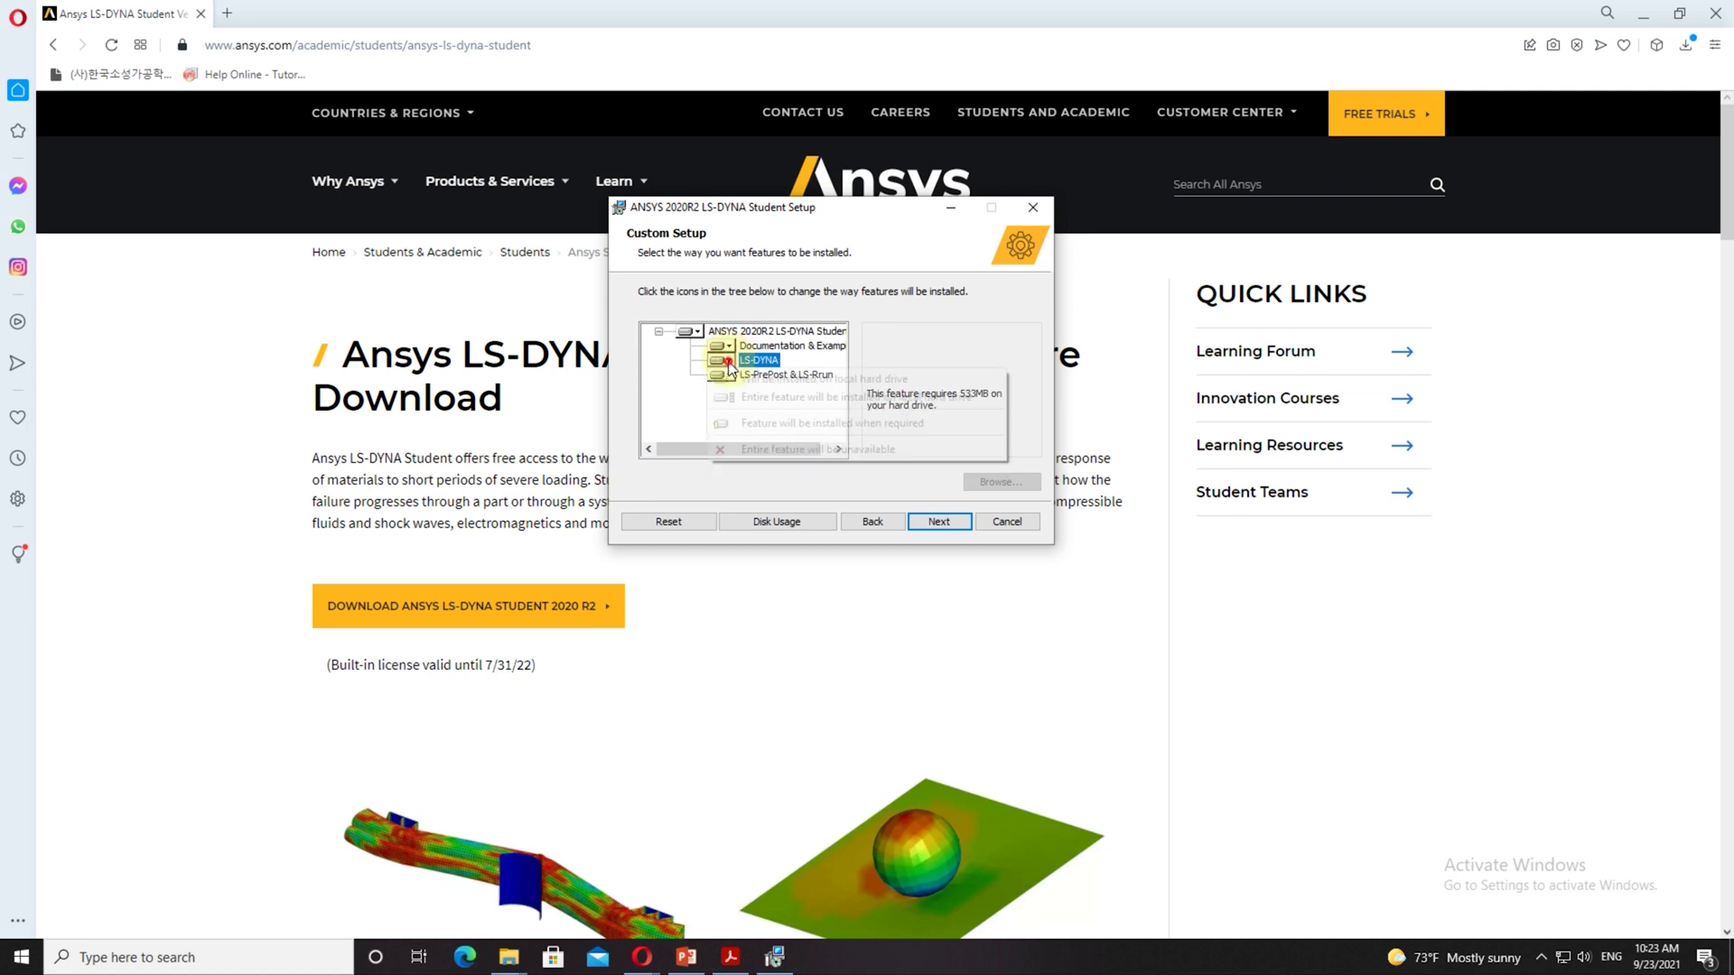
pyautogui.click(919, 314)
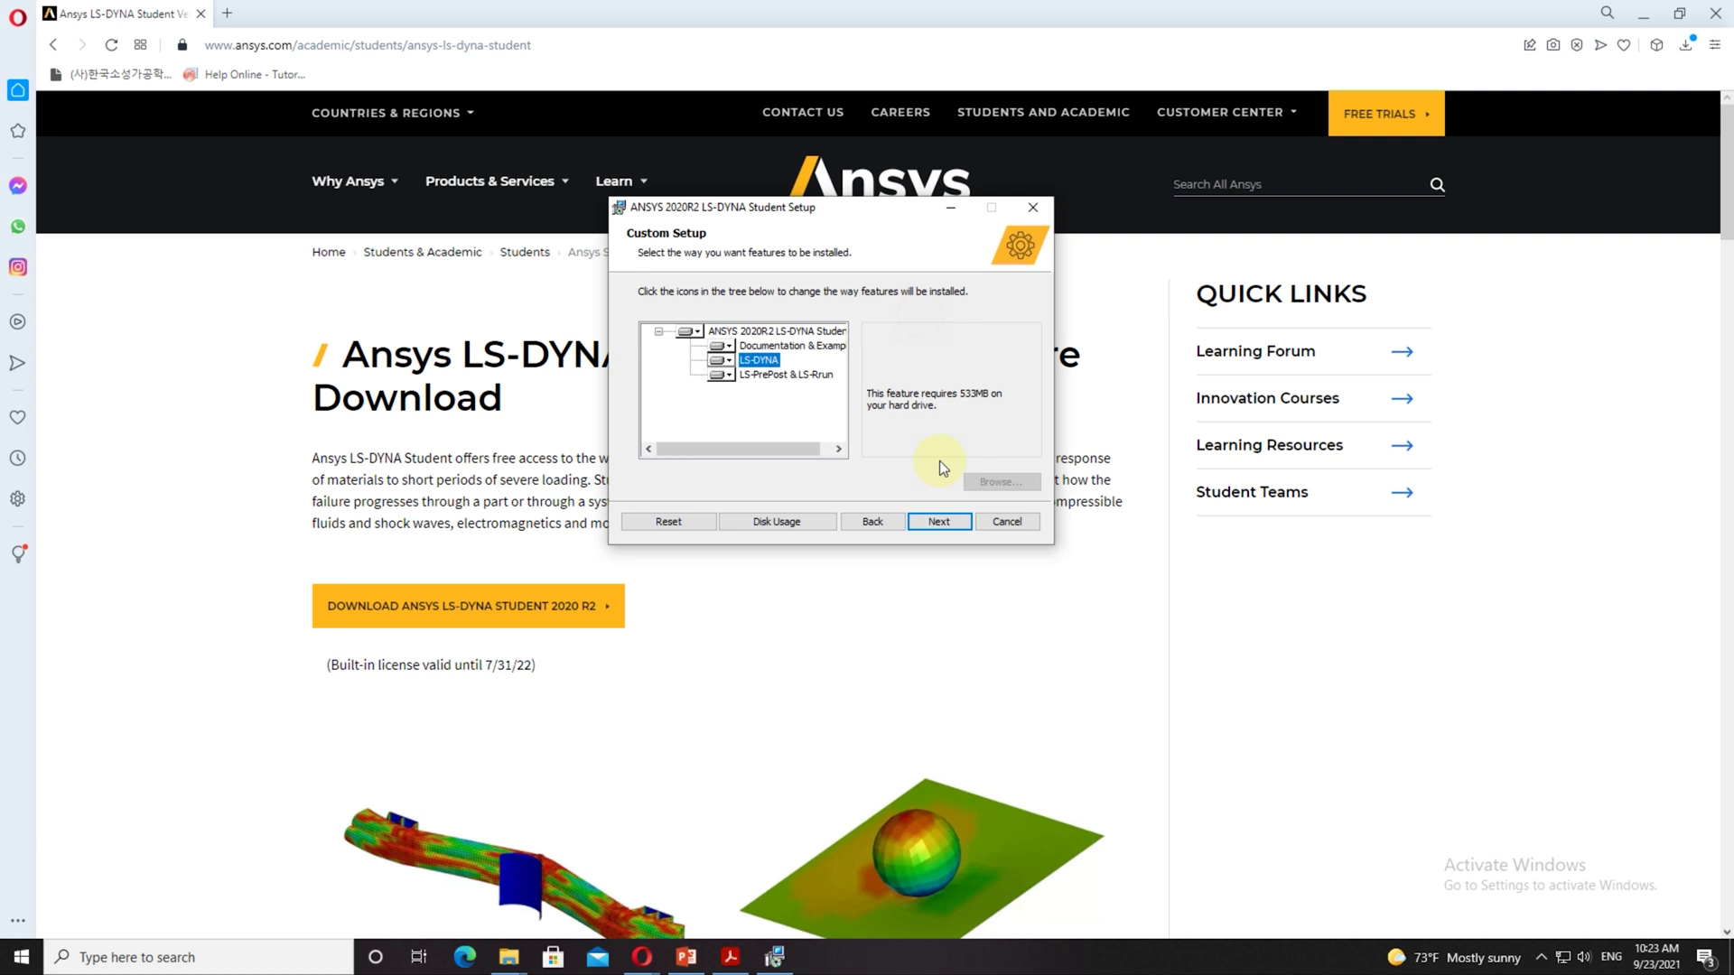
pyautogui.click(939, 522)
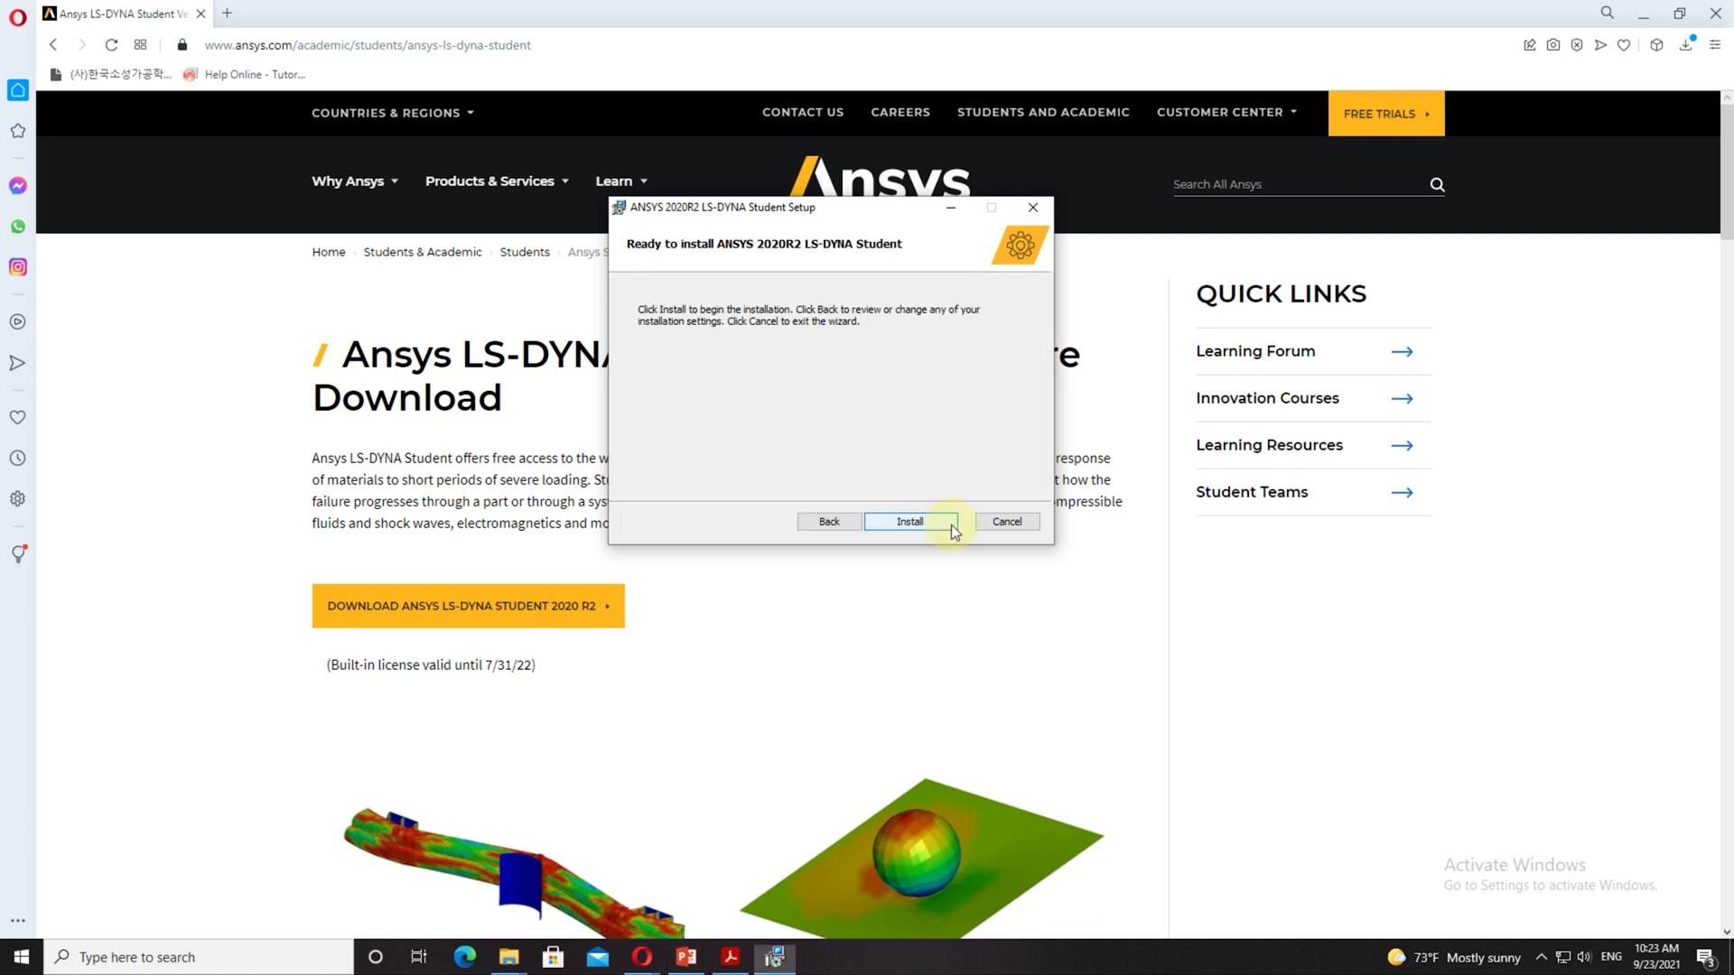
pyautogui.click(951, 524)
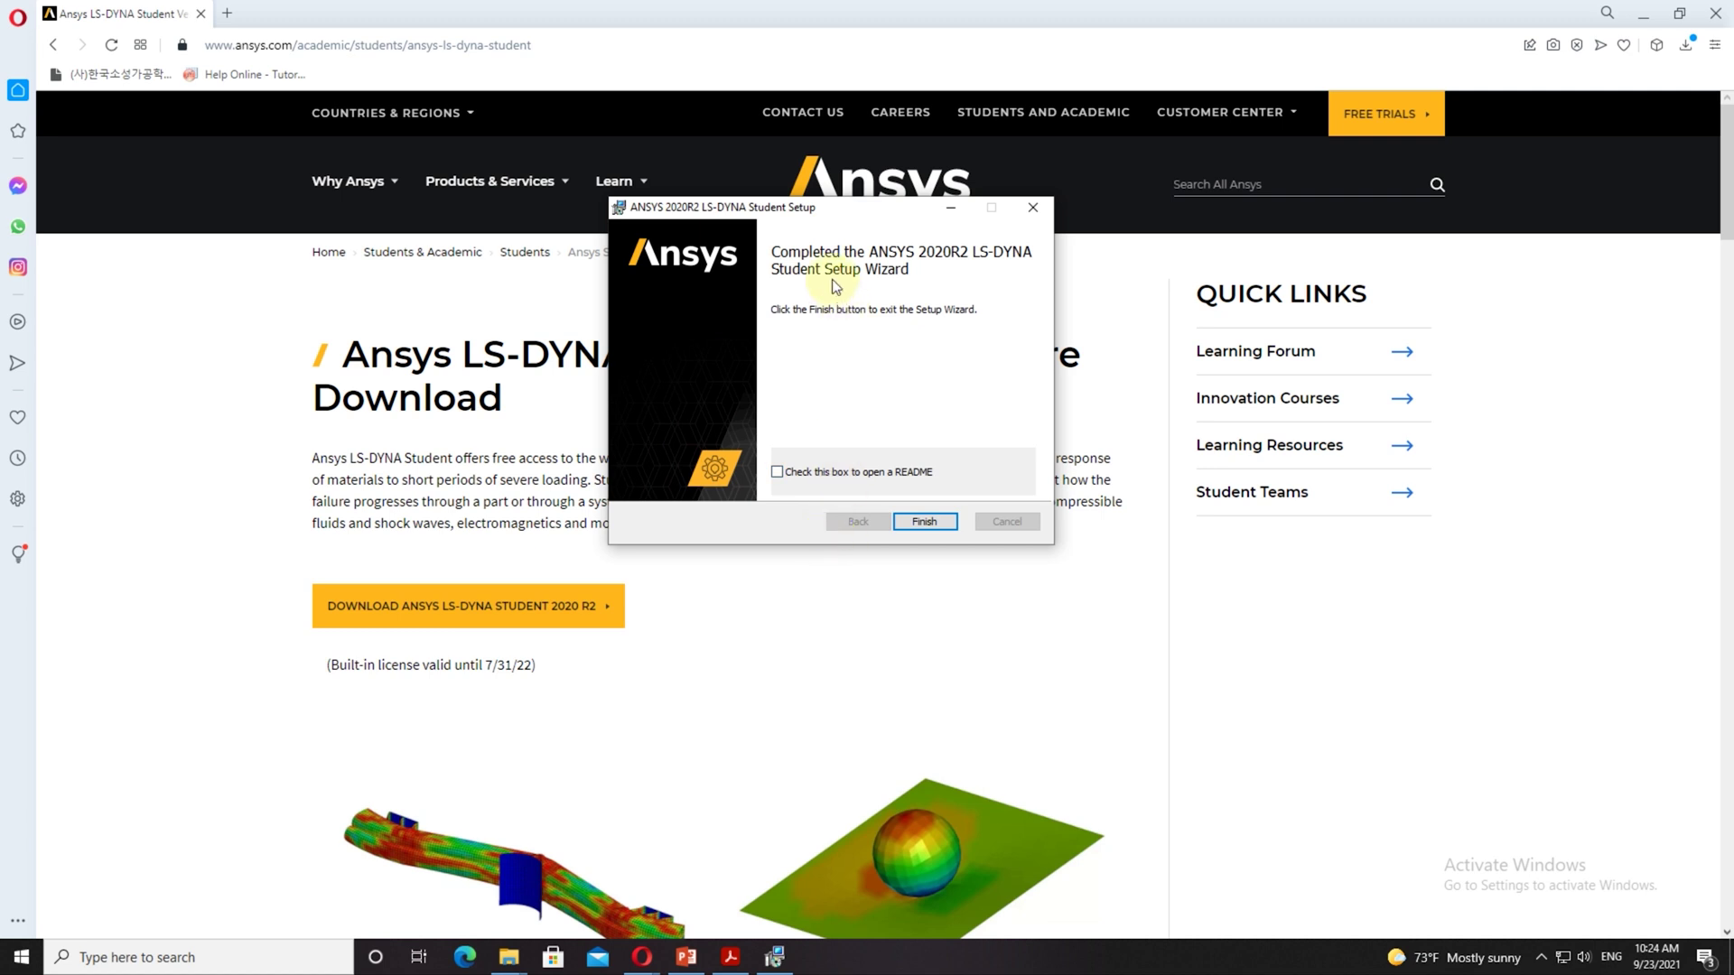
# Once ANSYS 2020R2 LS-DYNA Student finishes installing, finish and close the setup wizard.
pyautogui.click(923, 521)
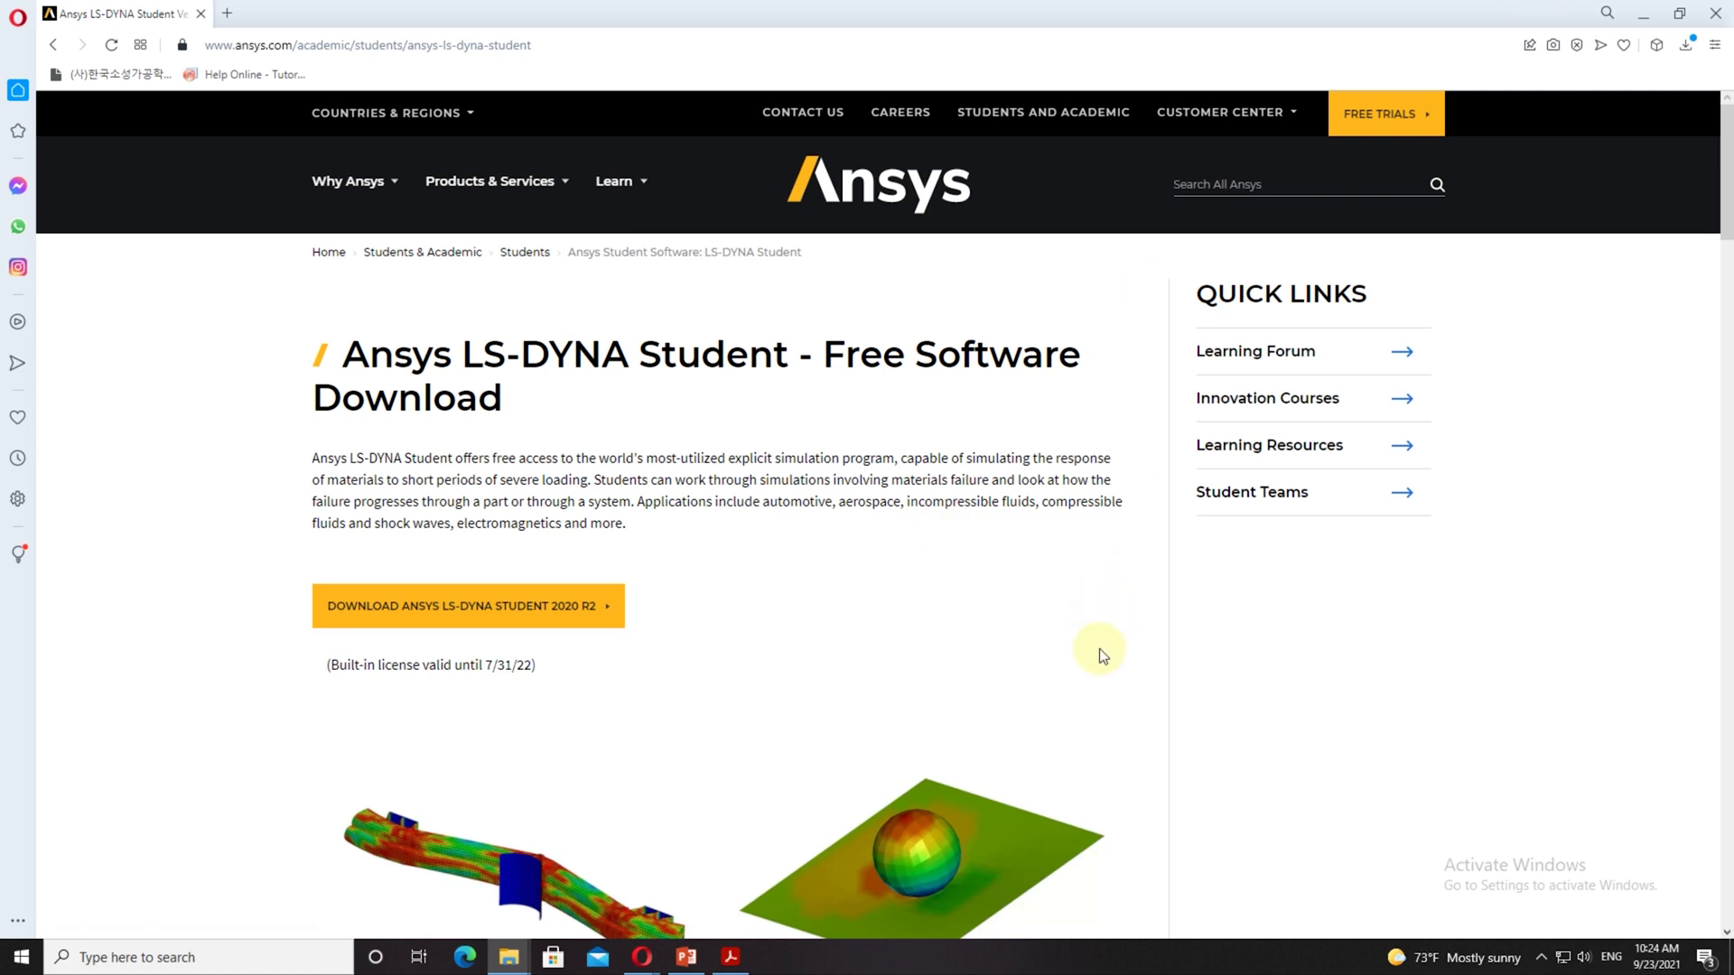
# Return to Opera and open the Products & Services menu's Applications list.
pyautogui.click(495, 184)
pyautogui.click(495, 184)
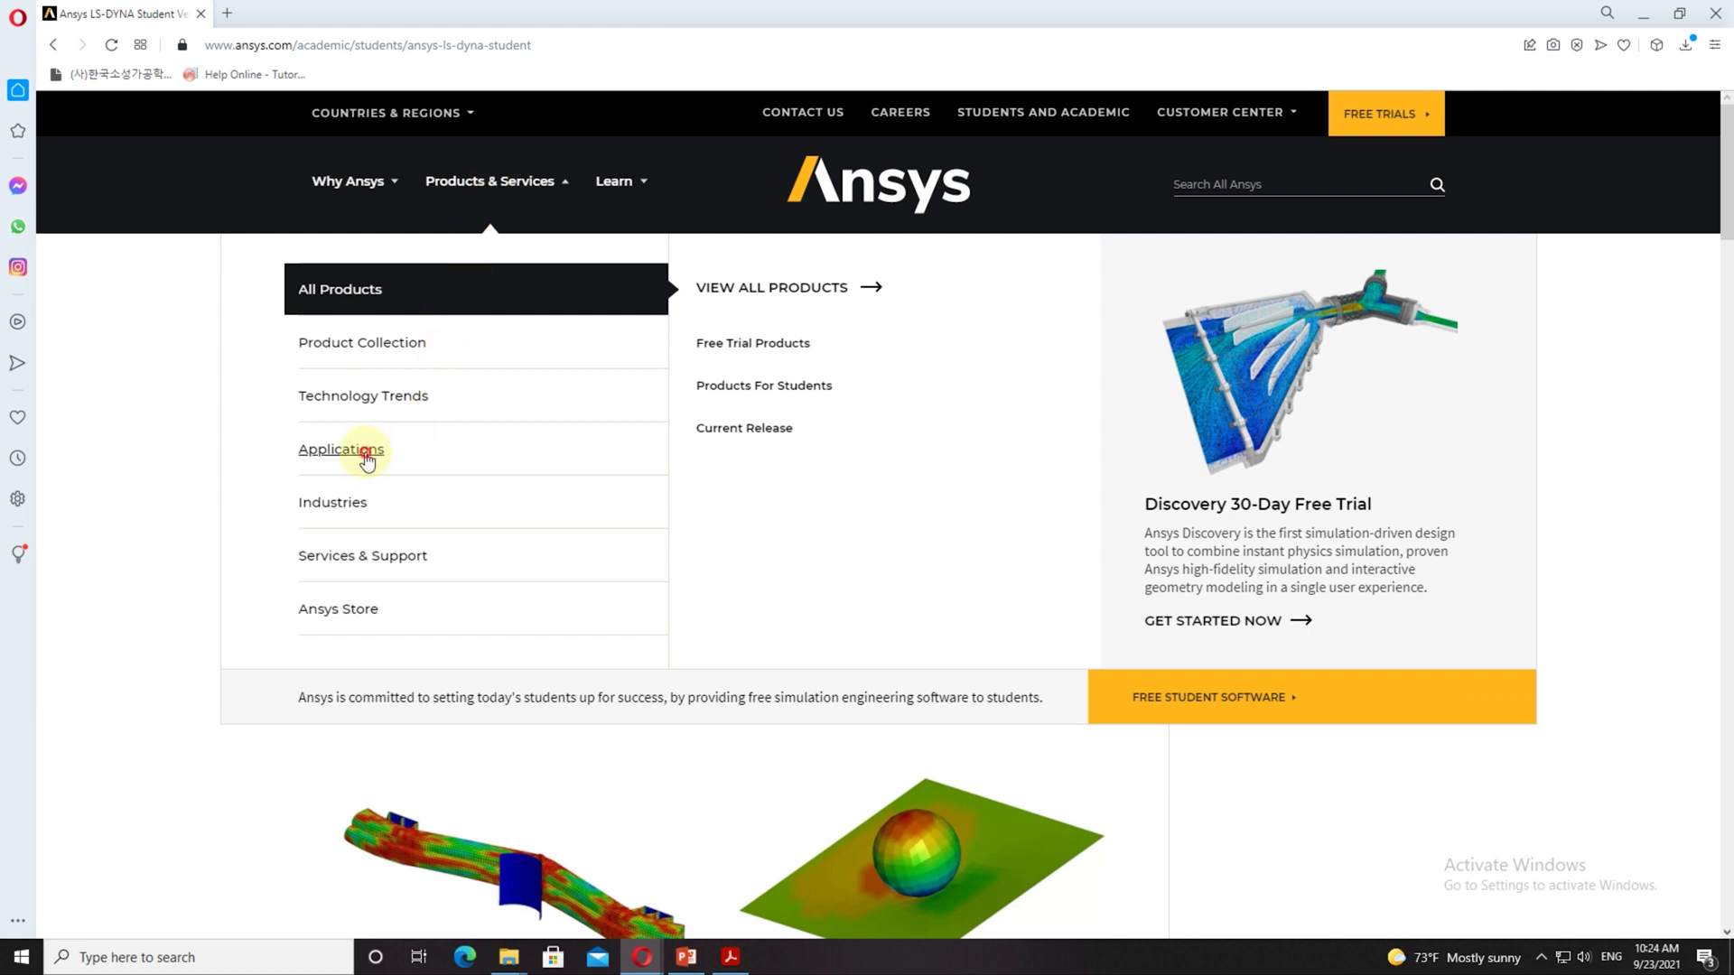
pyautogui.moveTo(378, 454)
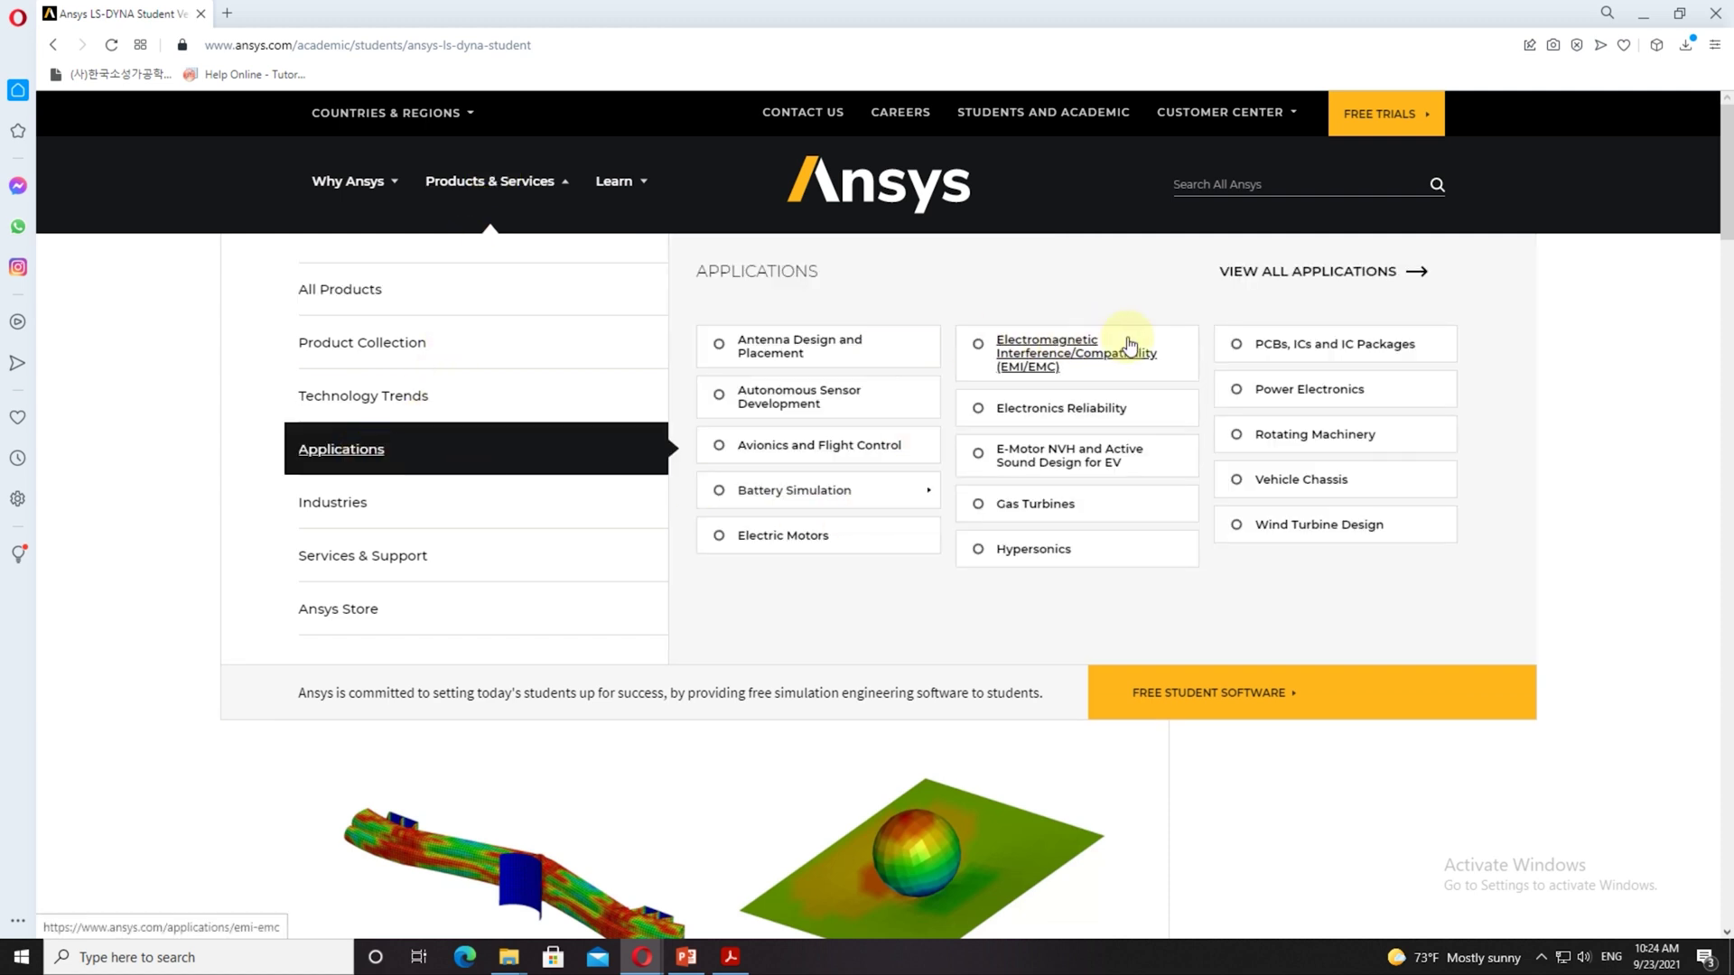